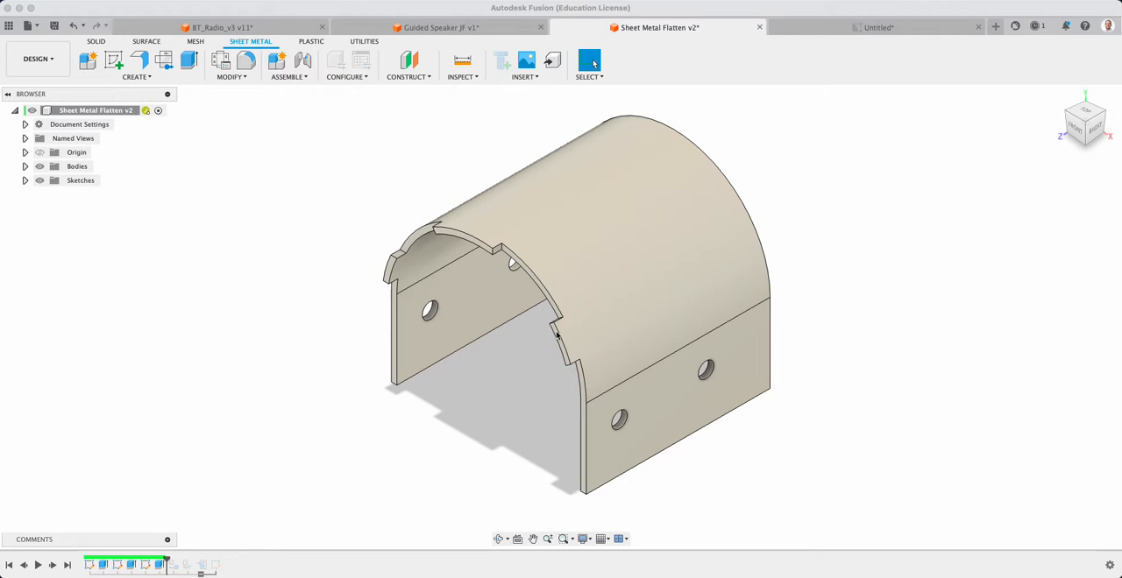
shift+middle_drag(556, 335, 497, 360)
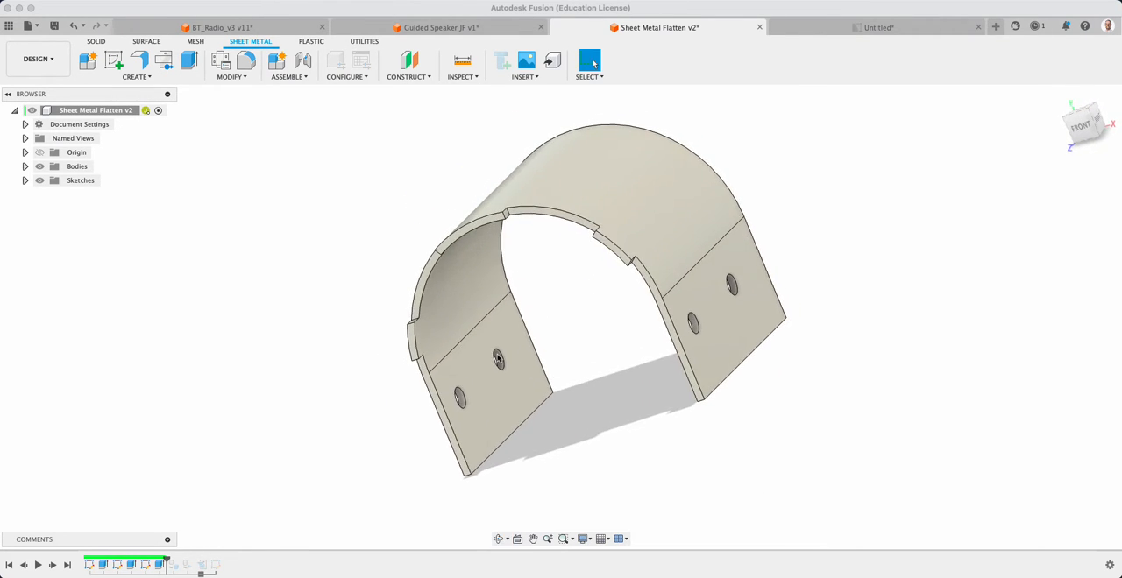
scroll(497, 359, down, 2)
click(1080, 127)
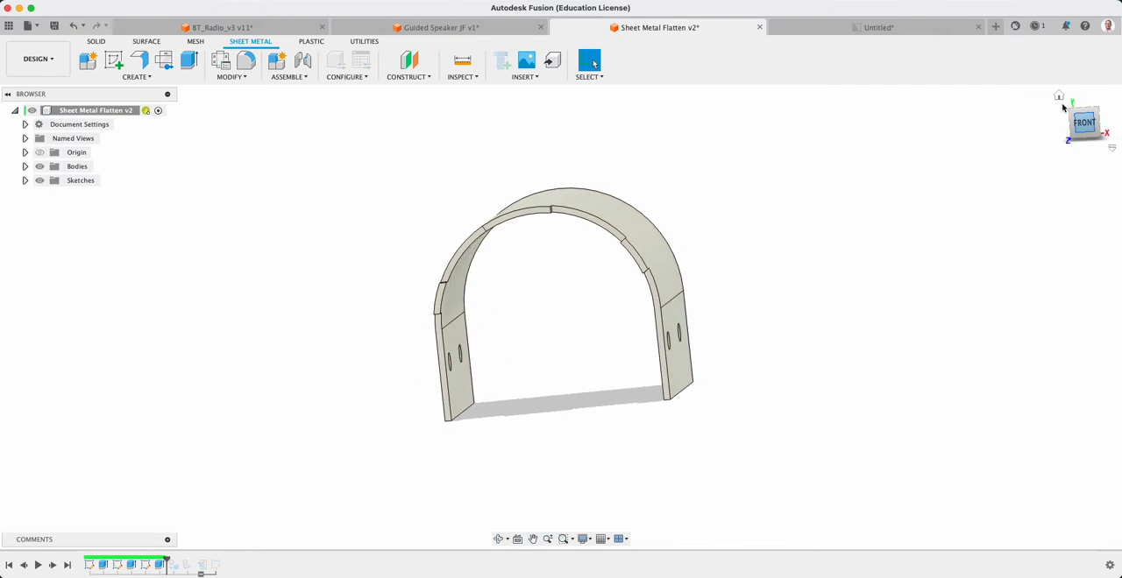
click(1059, 96)
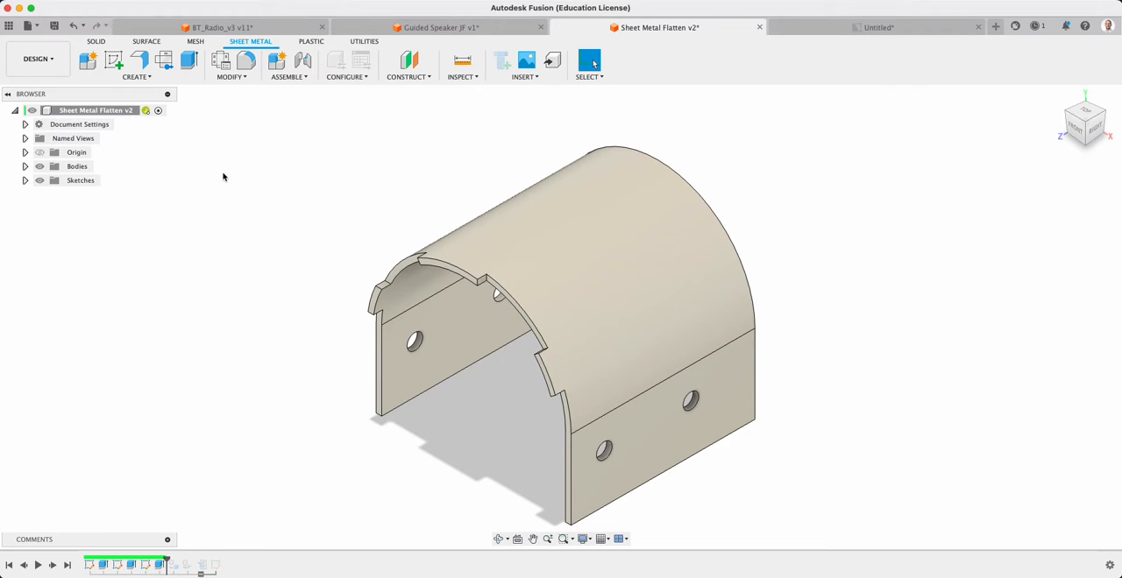
click(96, 41)
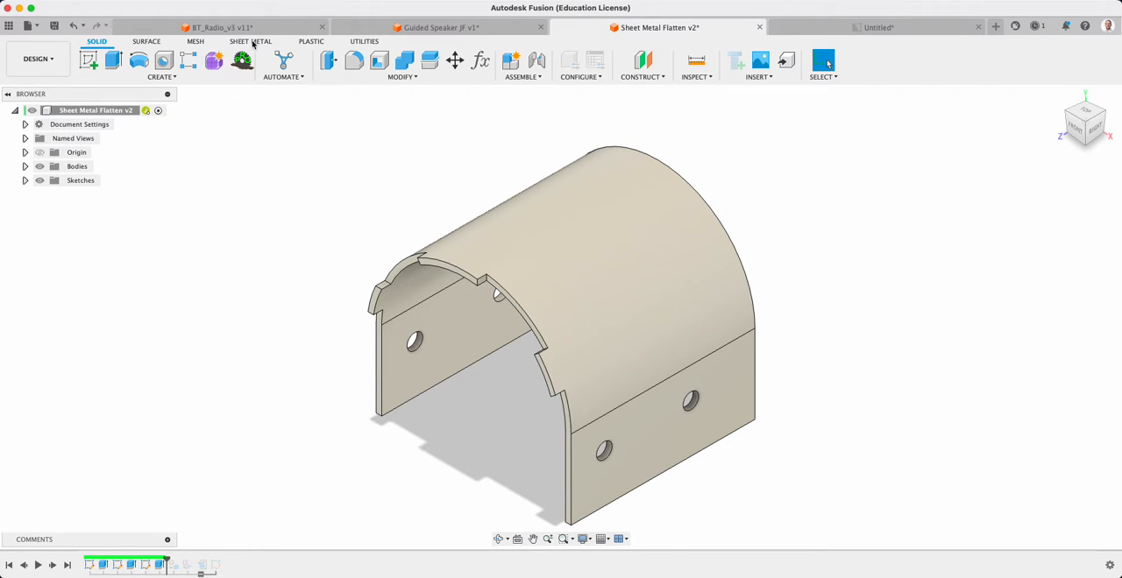
Convert the arched body to sheet metal from its inner flat side face, using the Steel (mm) (Convert) rule
click(252, 43)
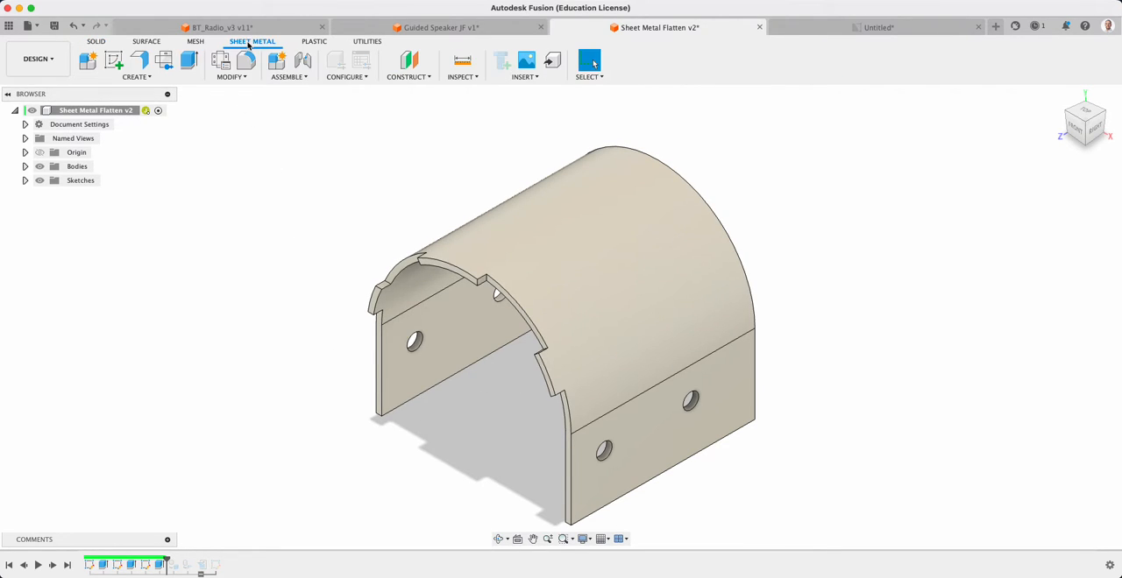
click(137, 76)
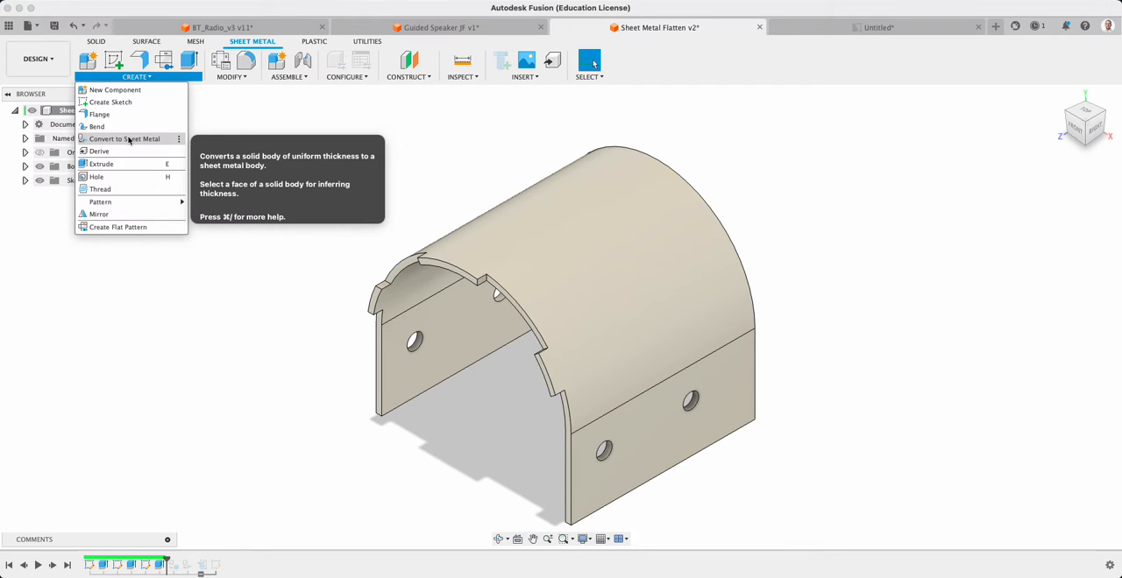
click(128, 139)
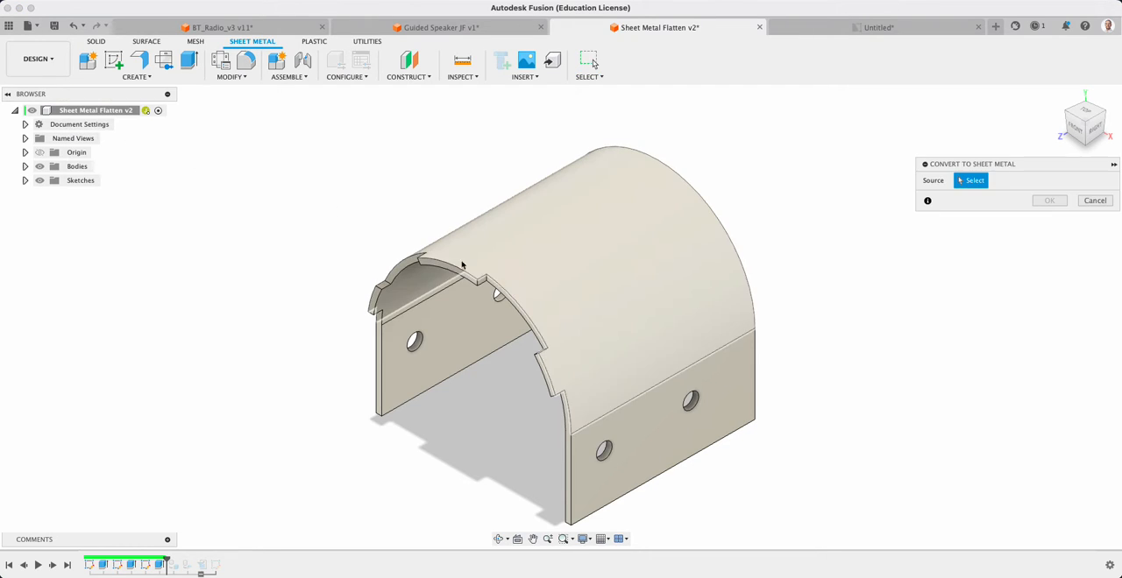
click(433, 373)
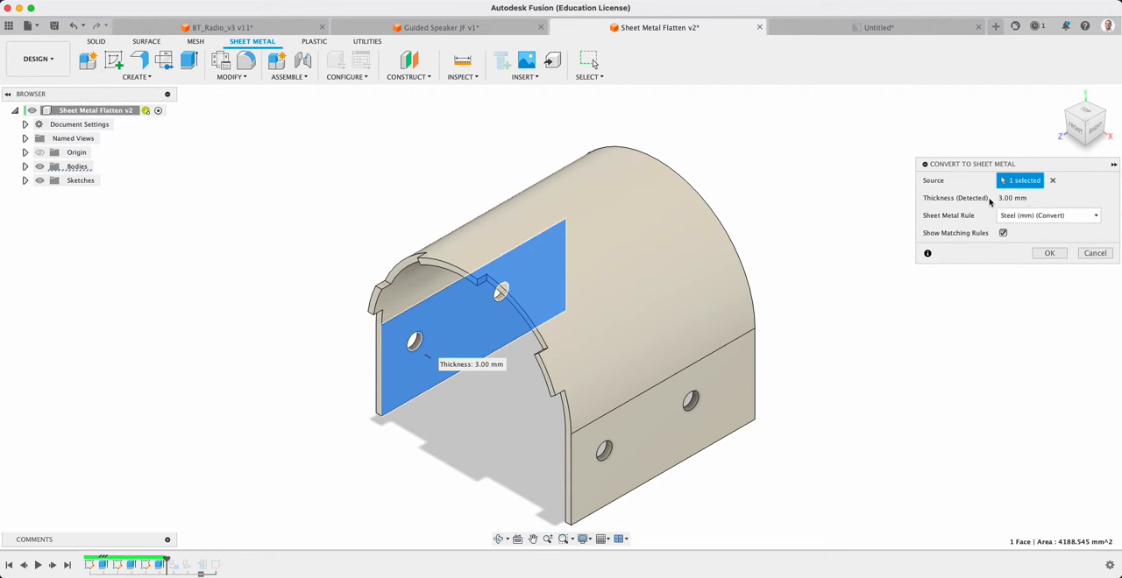
click(1097, 216)
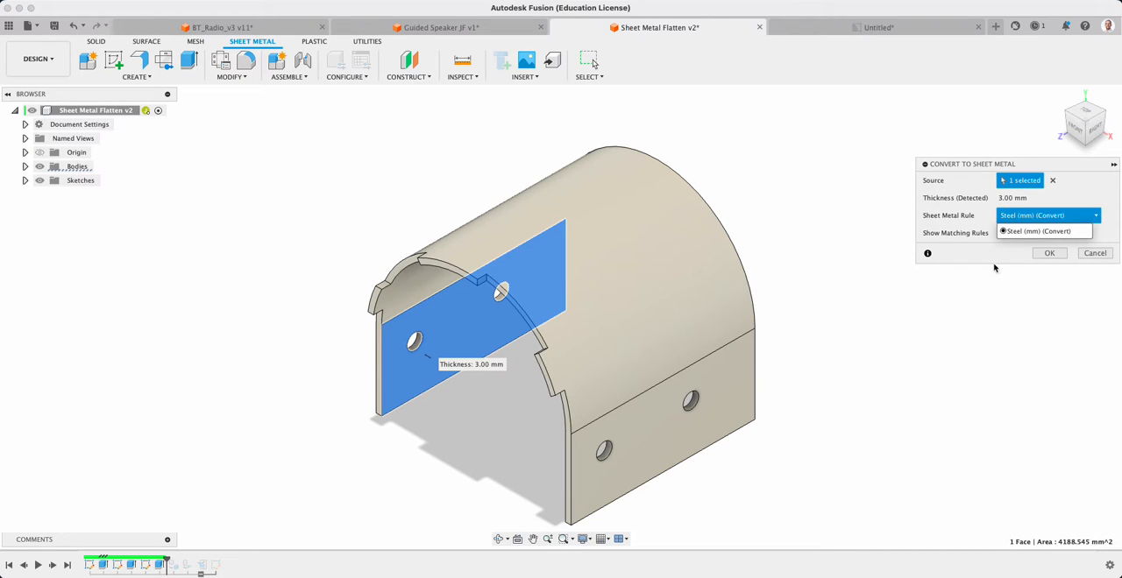
click(969, 218)
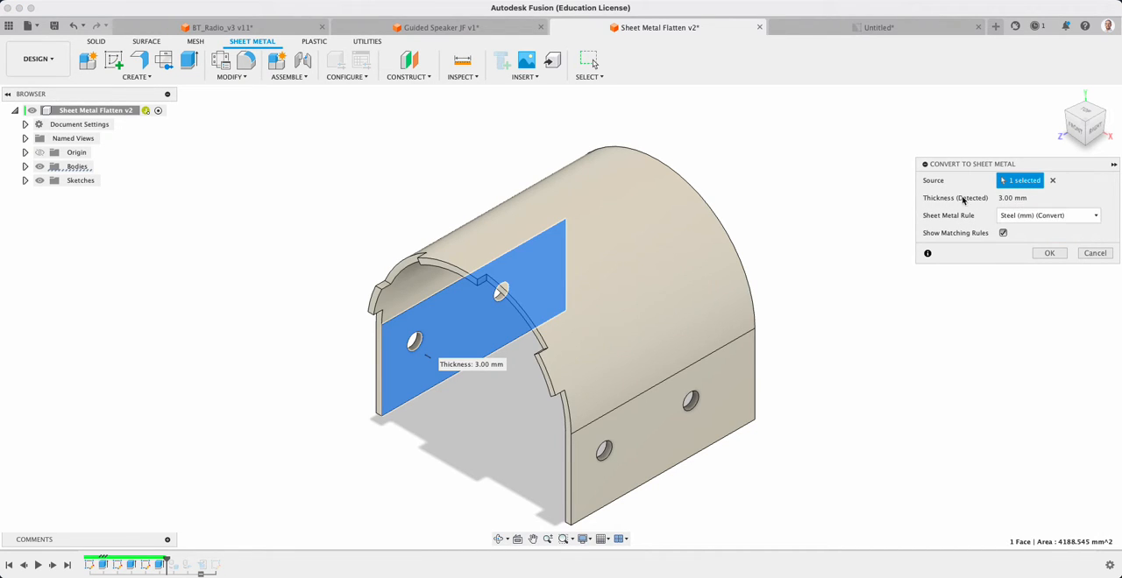
click(1049, 253)
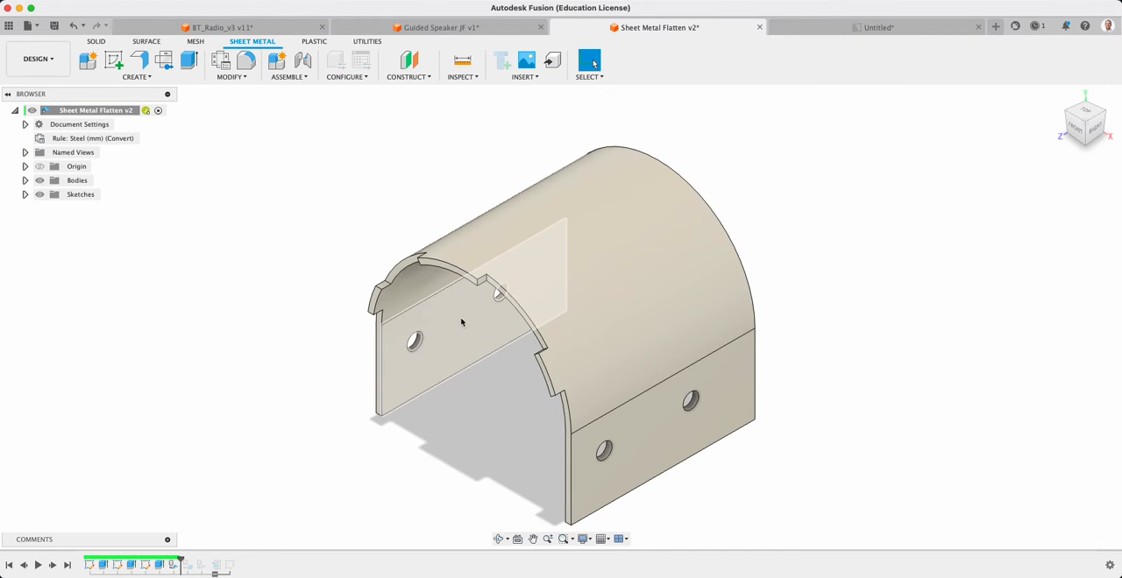
Create a flat pattern of the arched part with the inner flat side face as the stationary face
shift+middle_drag(607, 408, 610, 397)
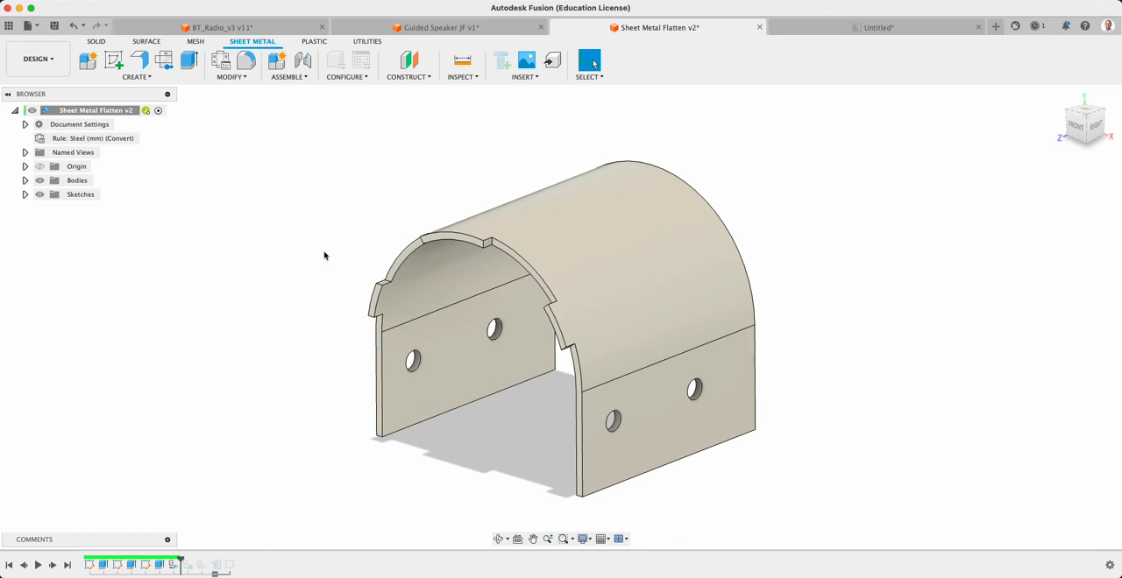
click(137, 76)
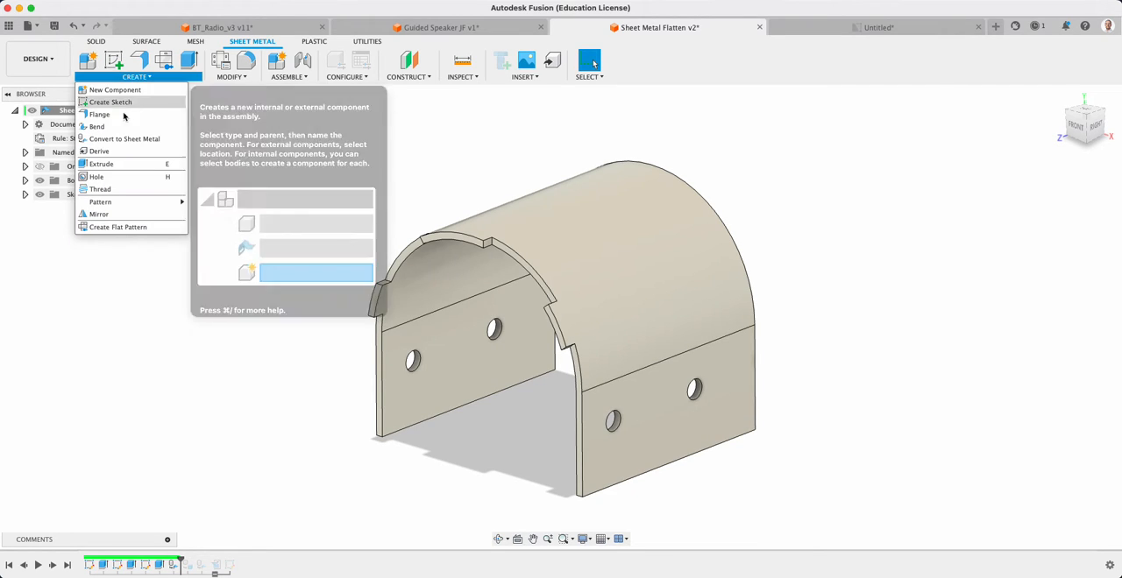
click(109, 229)
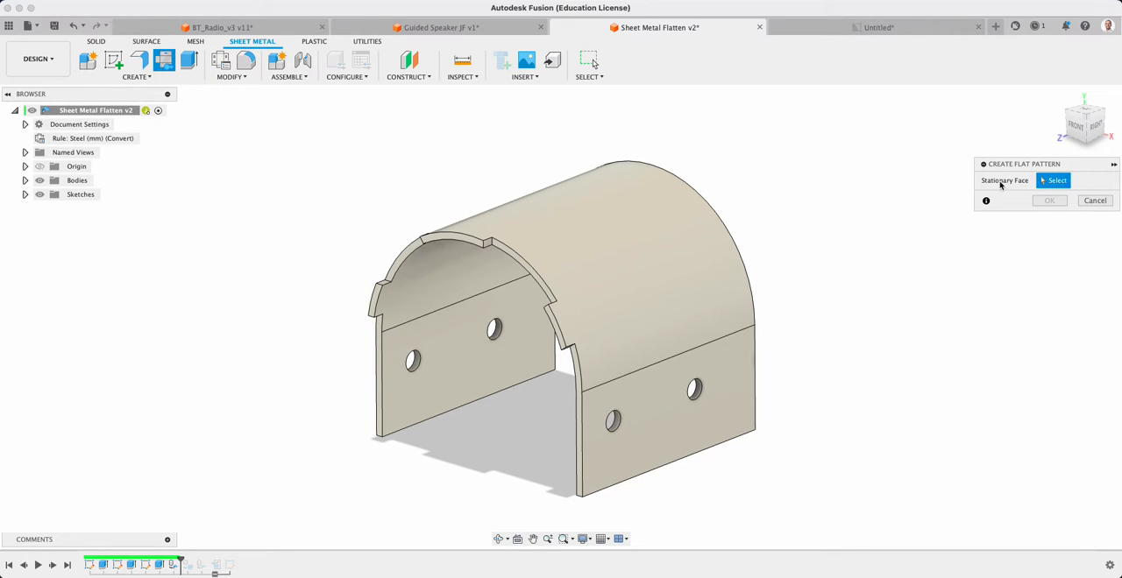
click(464, 363)
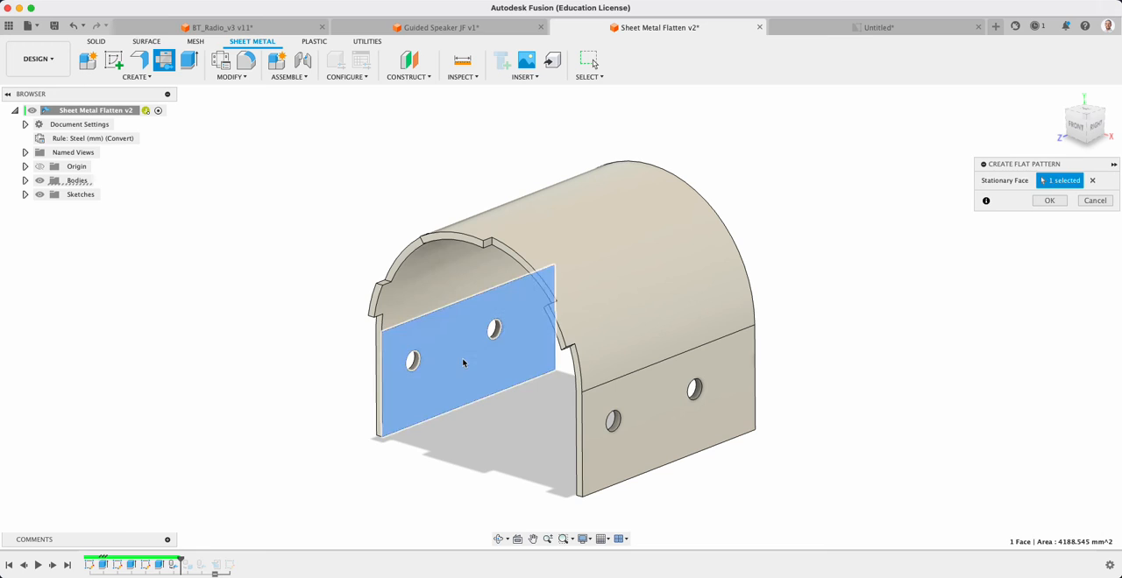
click(1048, 202)
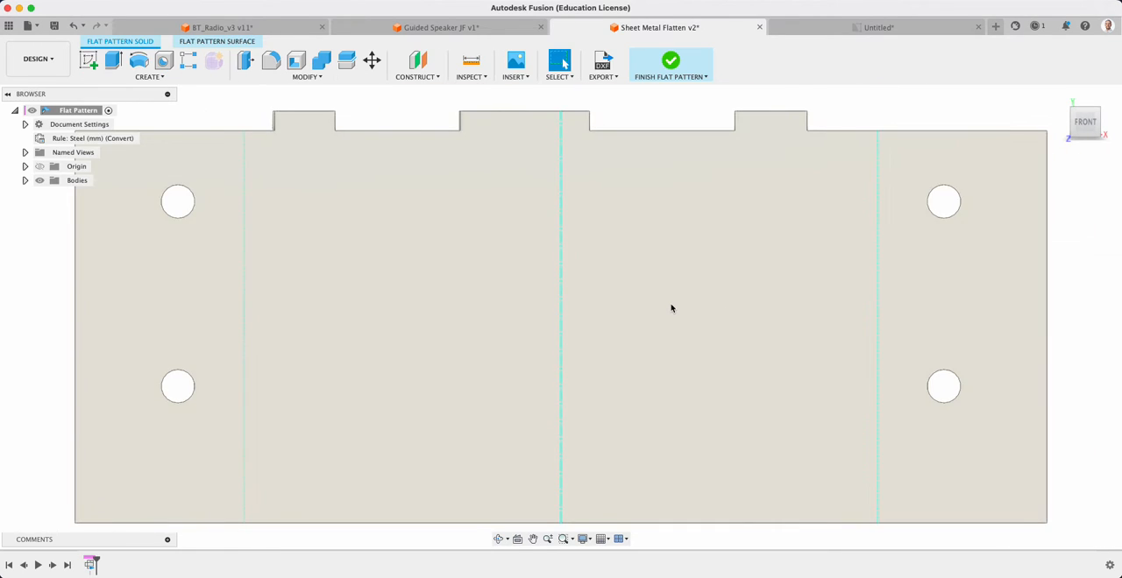
Inspect the tabbed upper edge and overall shape of the flat pattern, and return to the folded model
scroll(672, 307, down, 2)
scroll(371, 167, up, 5)
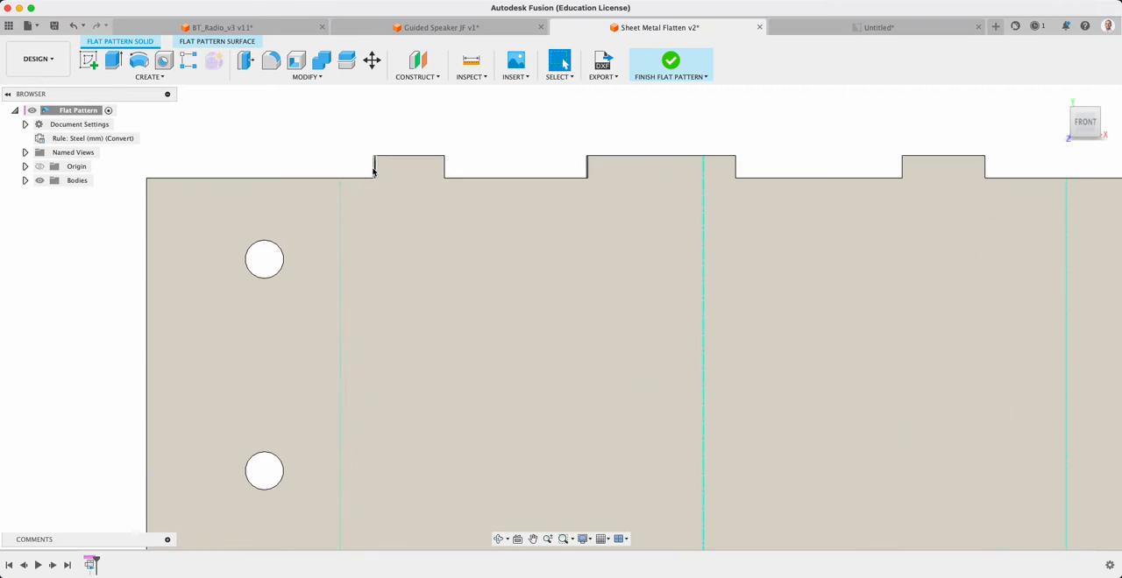
scroll(381, 223, down, 4)
scroll(500, 355, down, 1)
middle_drag(515, 364, 629, 294)
scroll(461, 220, down, 2)
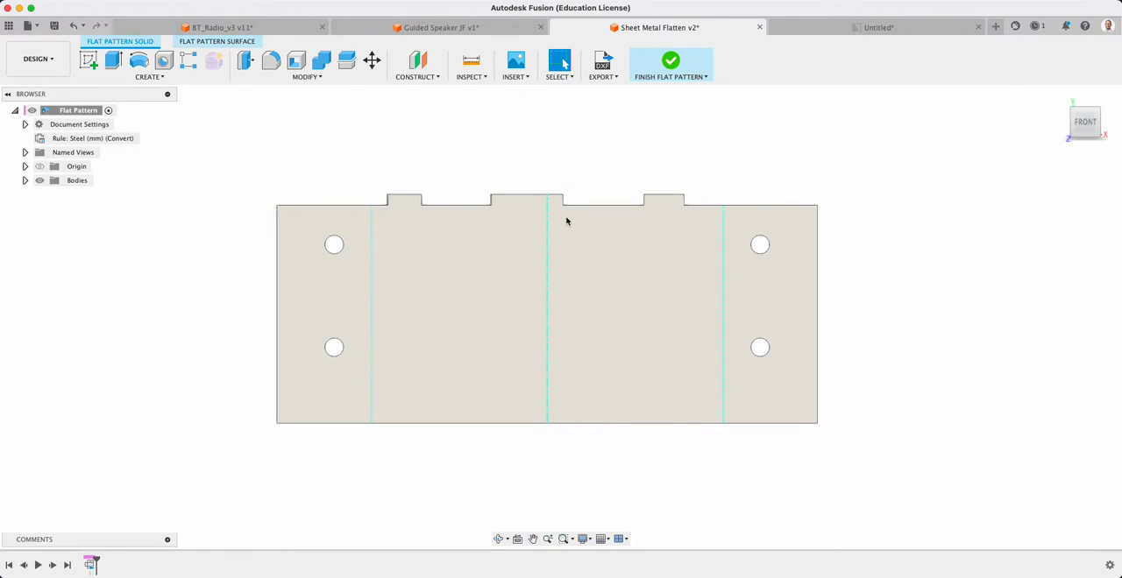
click(672, 60)
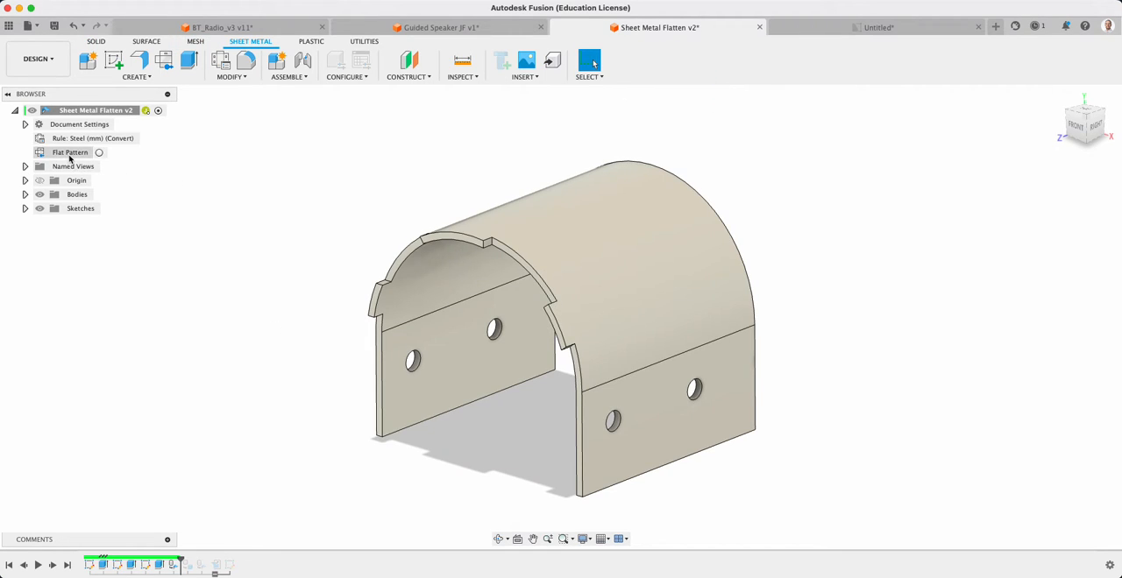
click(99, 153)
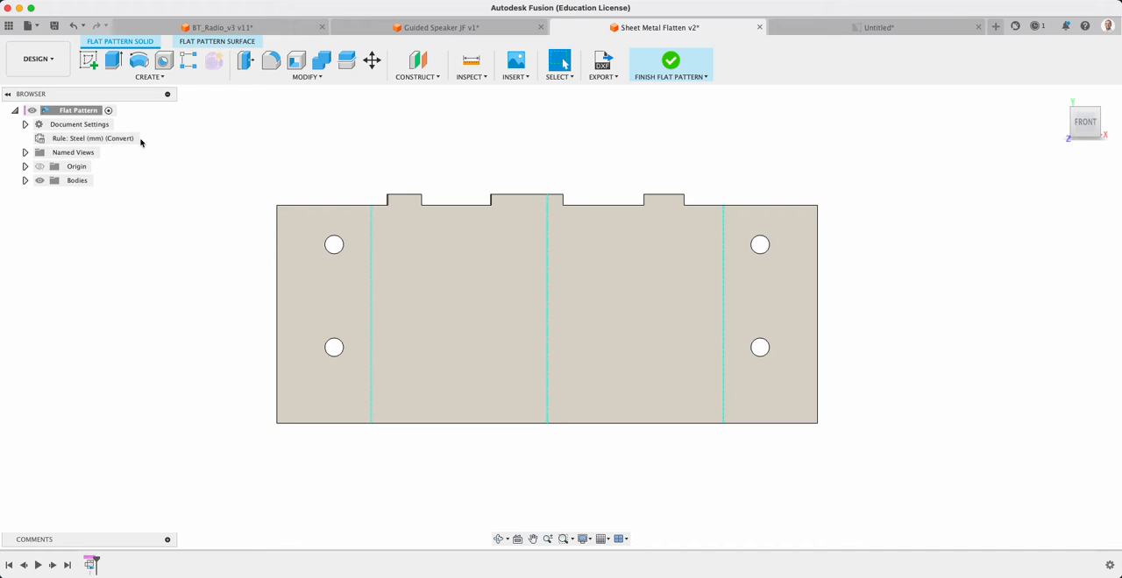
click(671, 63)
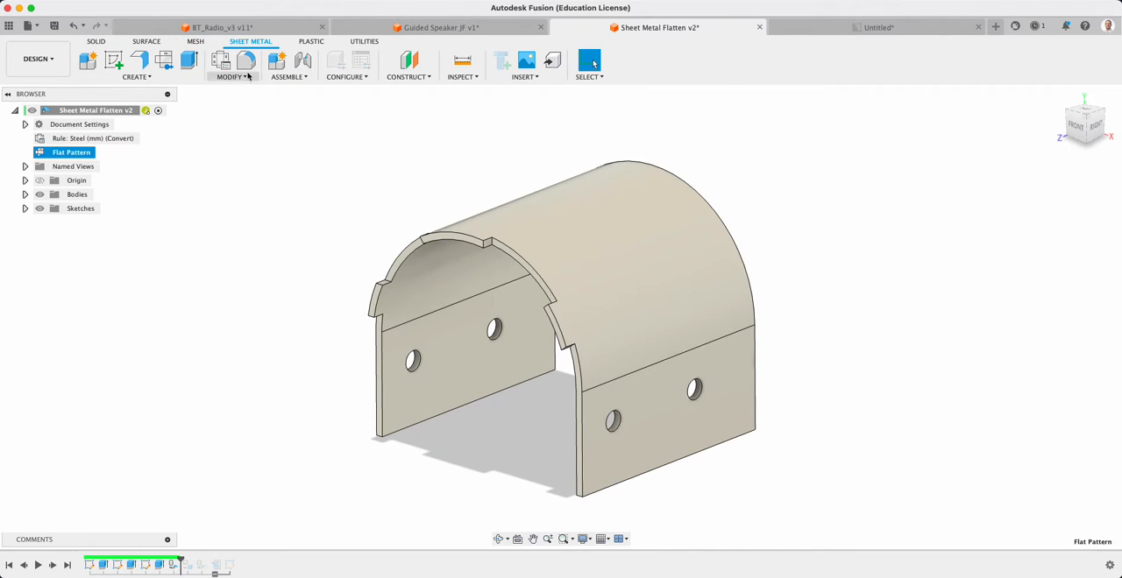
click(137, 77)
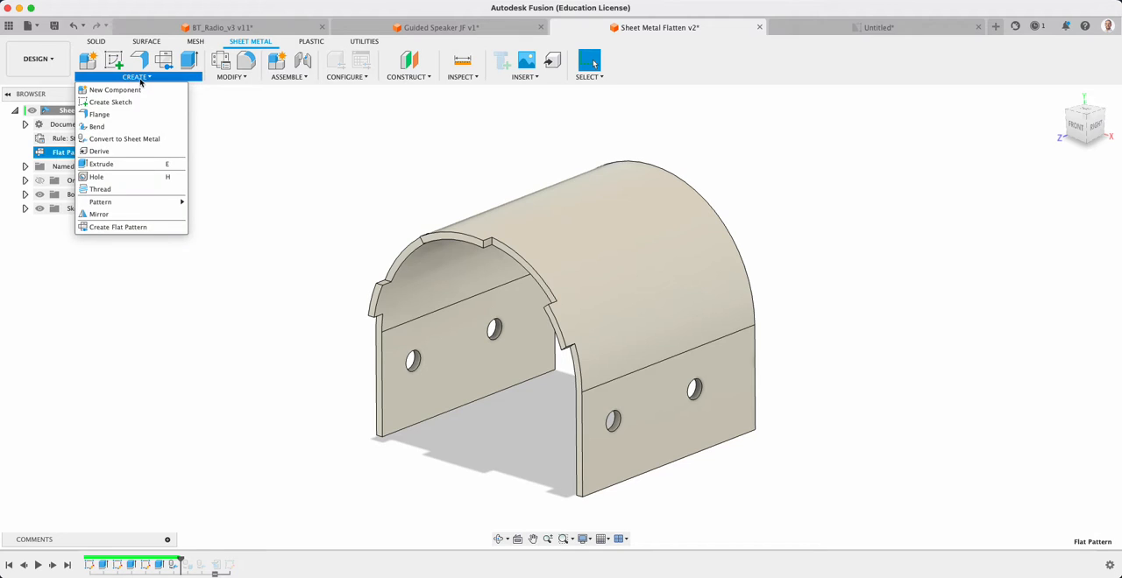
click(438, 143)
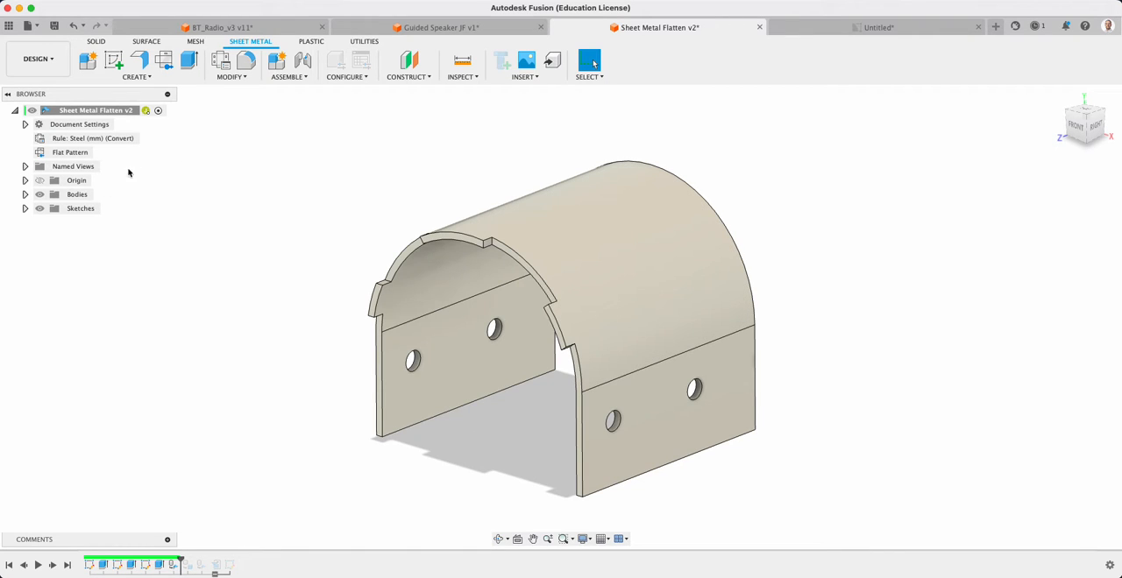
Reopen the flat pattern and start a new sketch on its XY origin plane
click(99, 155)
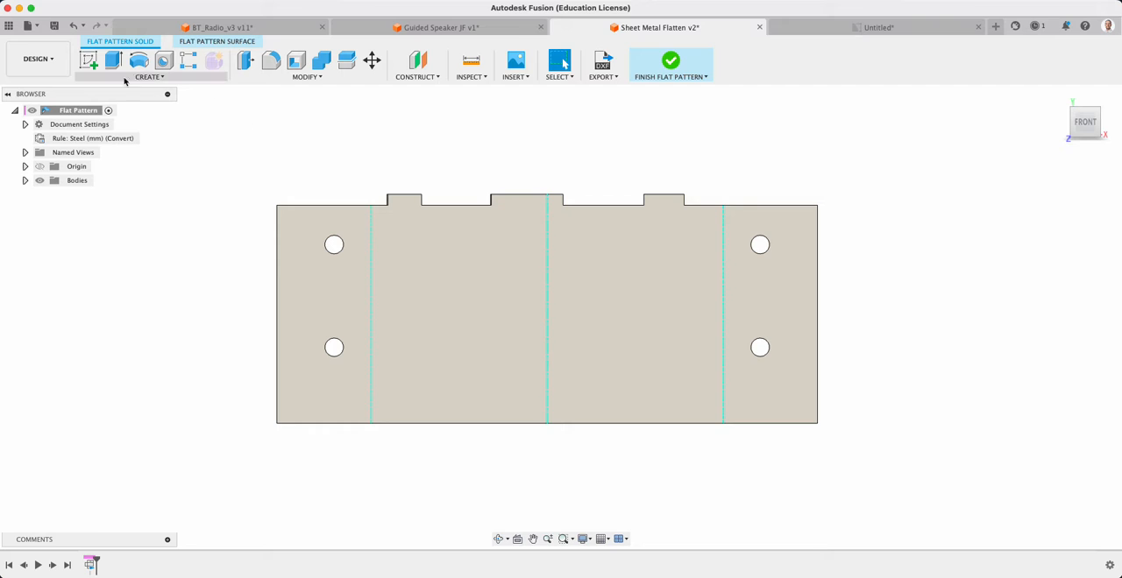
click(88, 60)
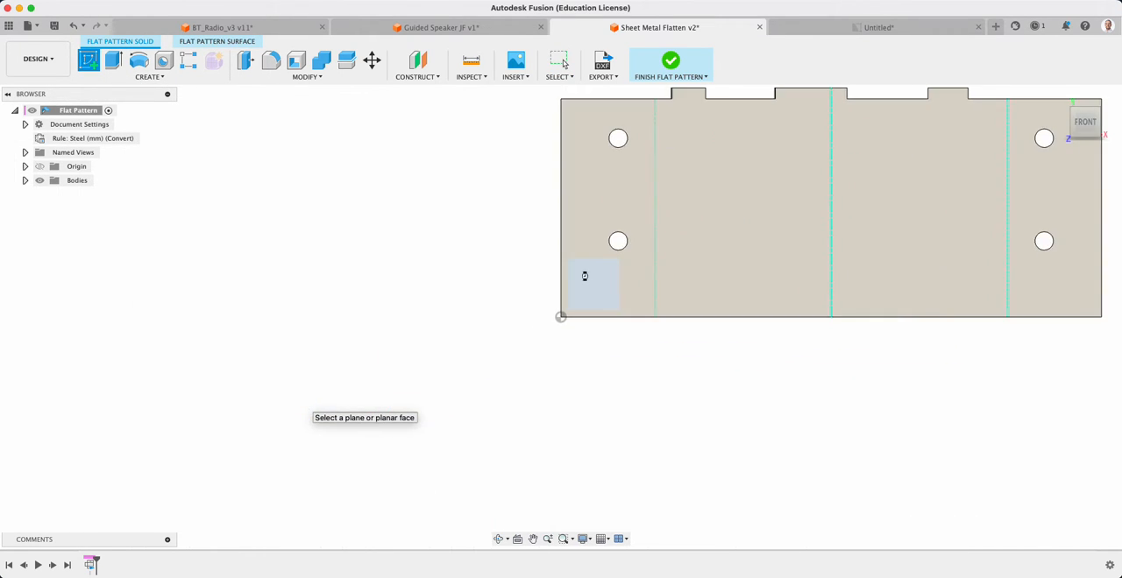
click(584, 276)
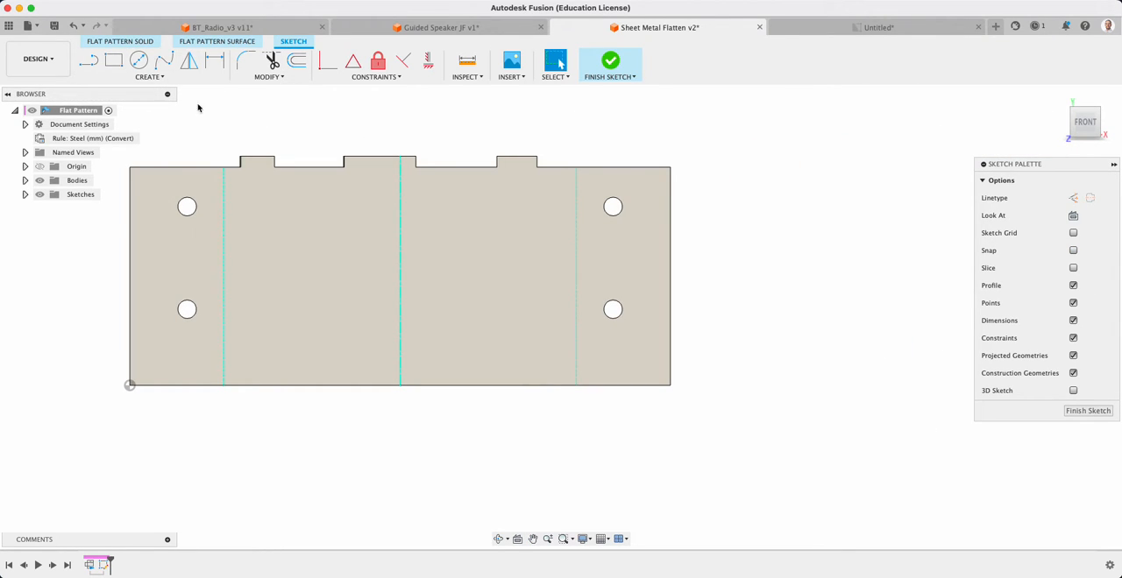
Sketch a full-height vertical line in three collinear segments just right of the leftmost bend line, and a slightly shorter parallel line to its right
click(147, 76)
mouse_move(127, 265)
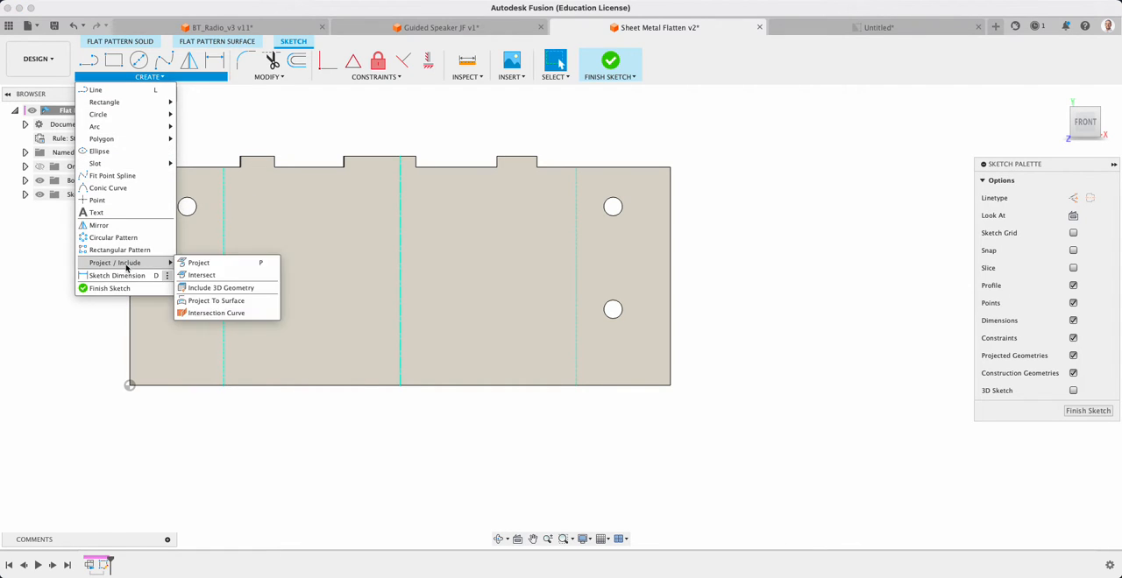
mouse_move(131, 104)
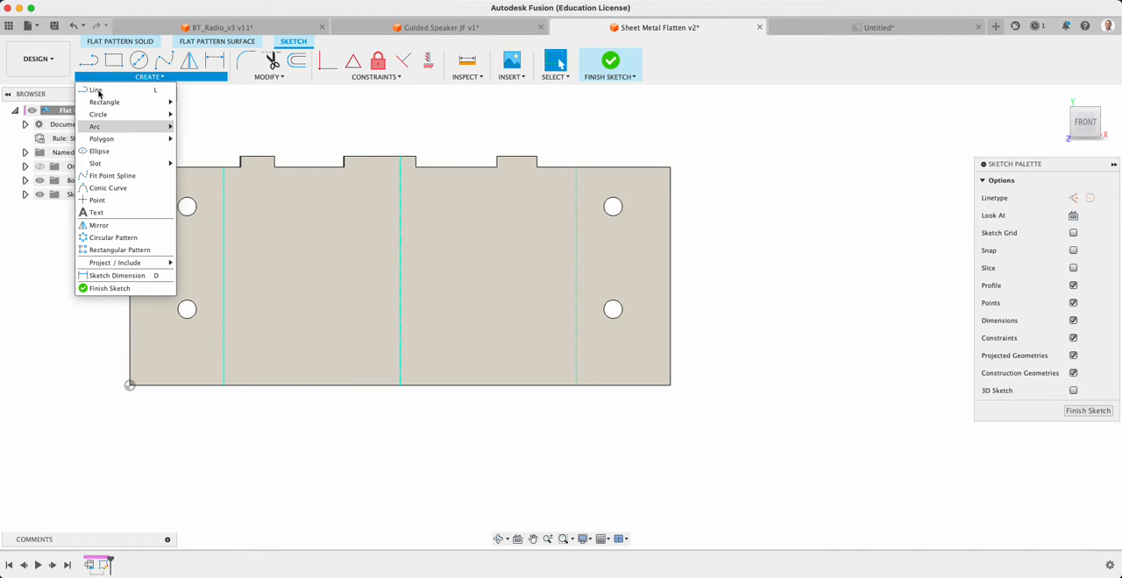
click(97, 92)
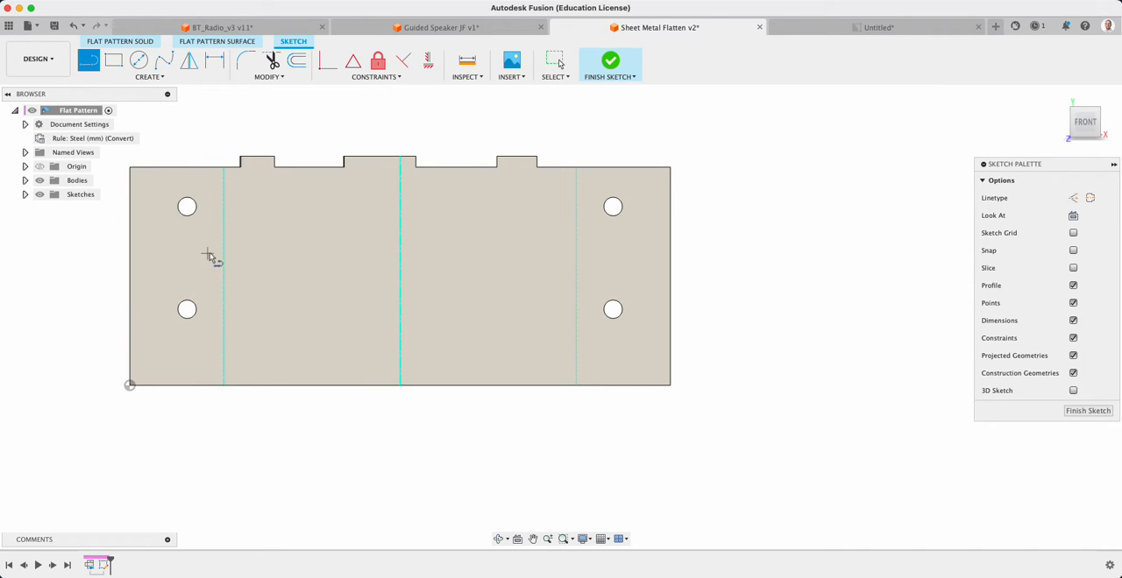
scroll(213, 258, up, 3)
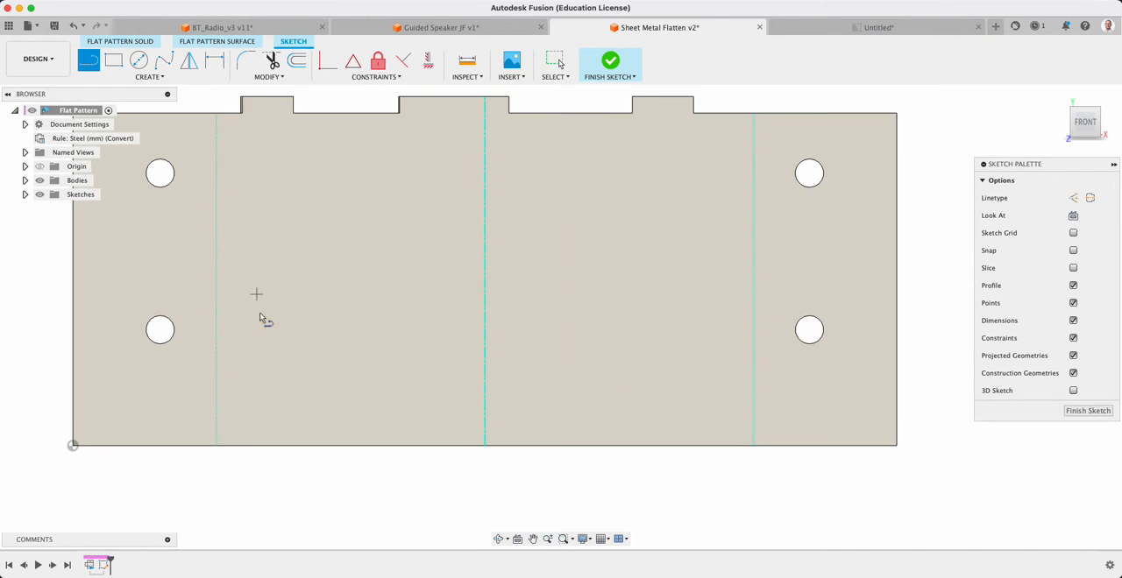
click(222, 445)
click(223, 279)
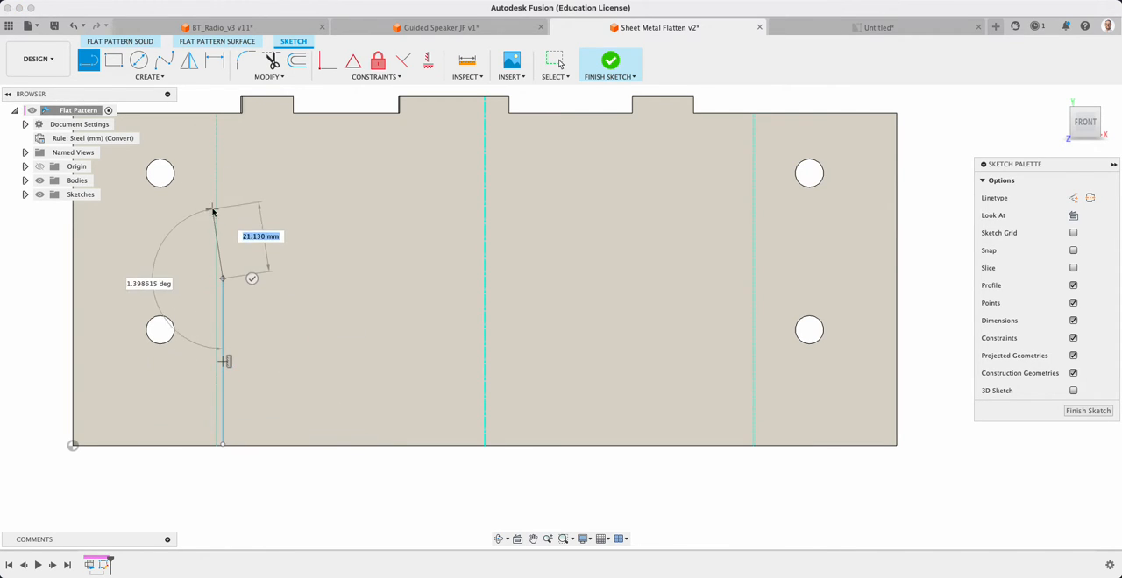
click(223, 238)
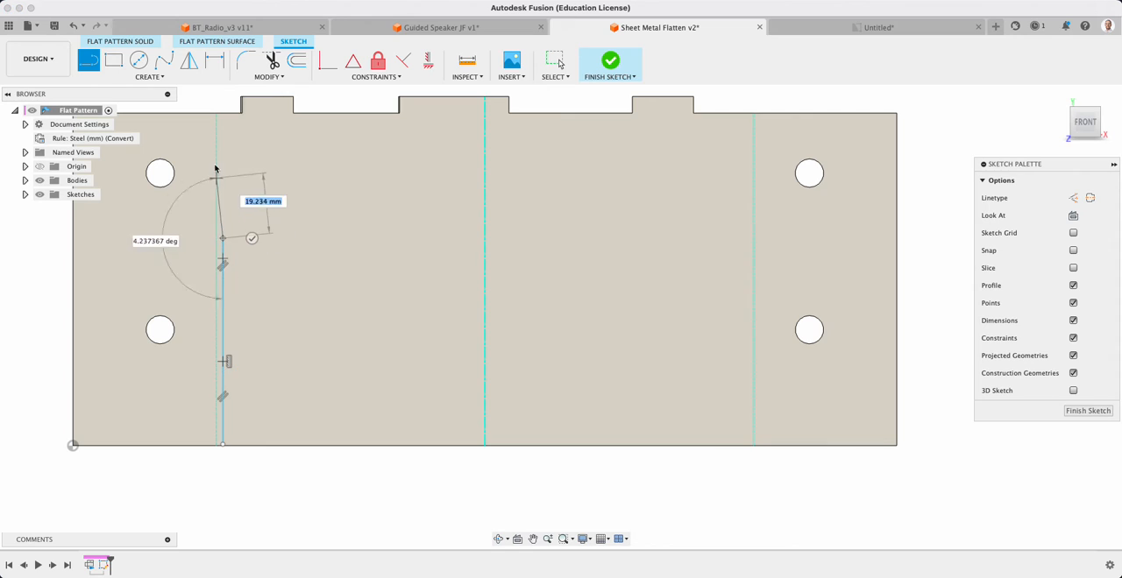
click(222, 113)
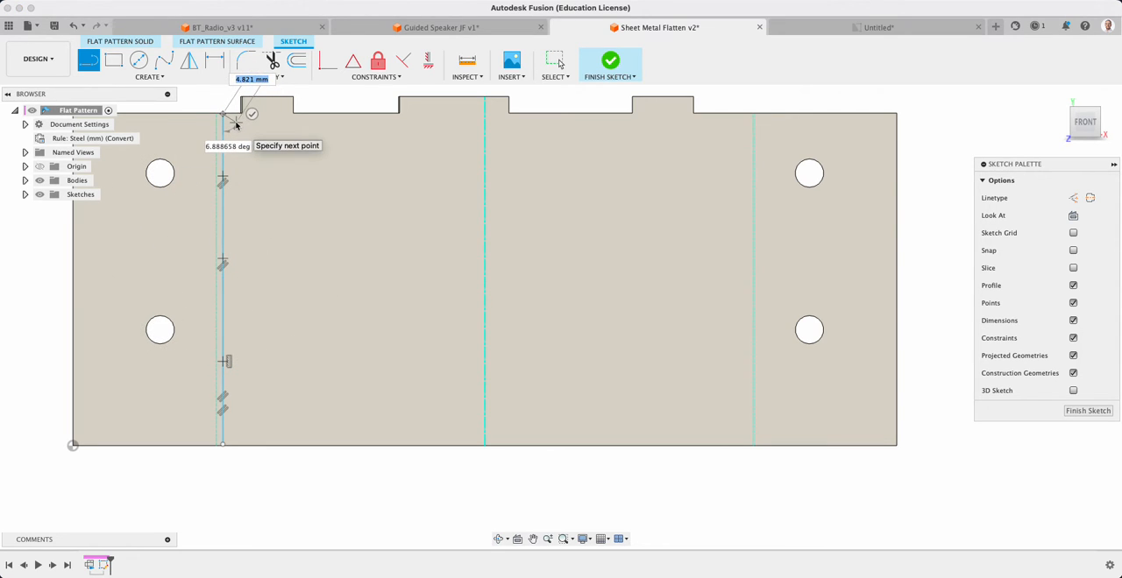
key(Escape)
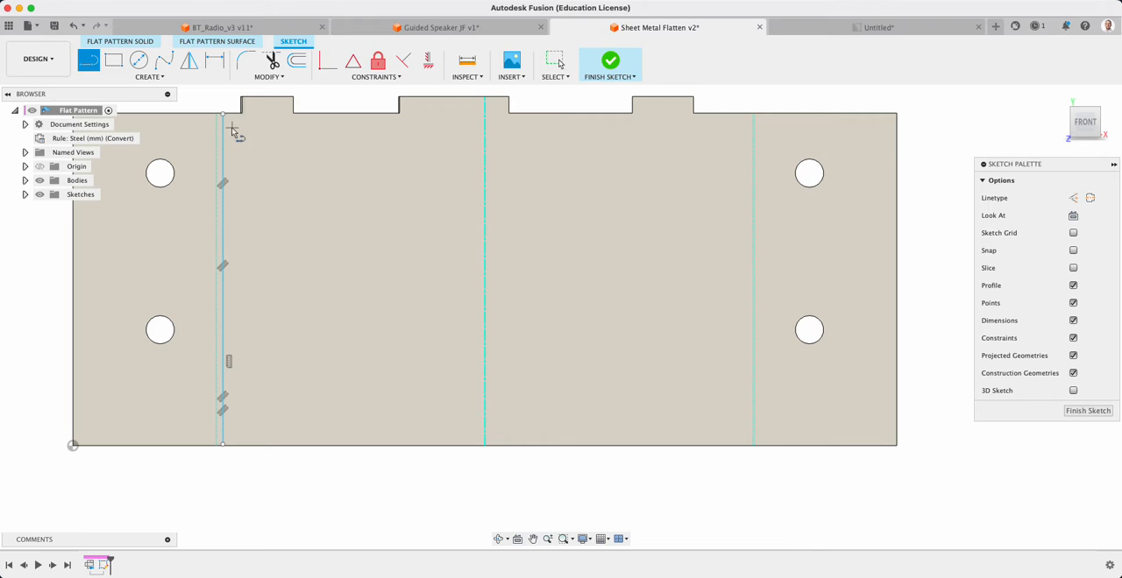
click(233, 130)
click(232, 423)
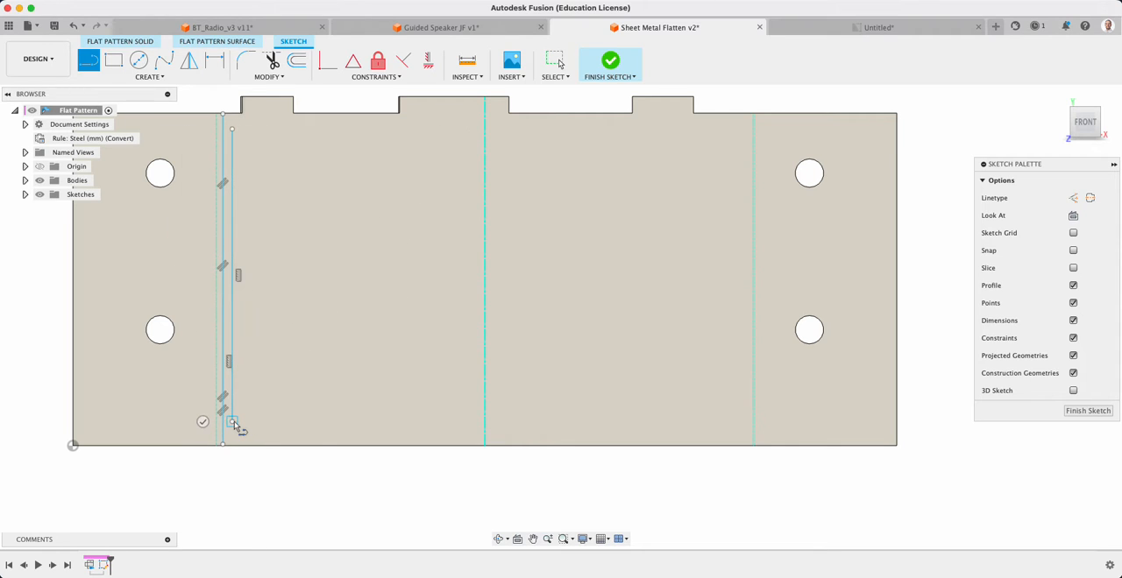
Delete the middle segment of the full-height vertical line, leaving a gap between its upper and lower segments
key(Escape)
click(223, 261)
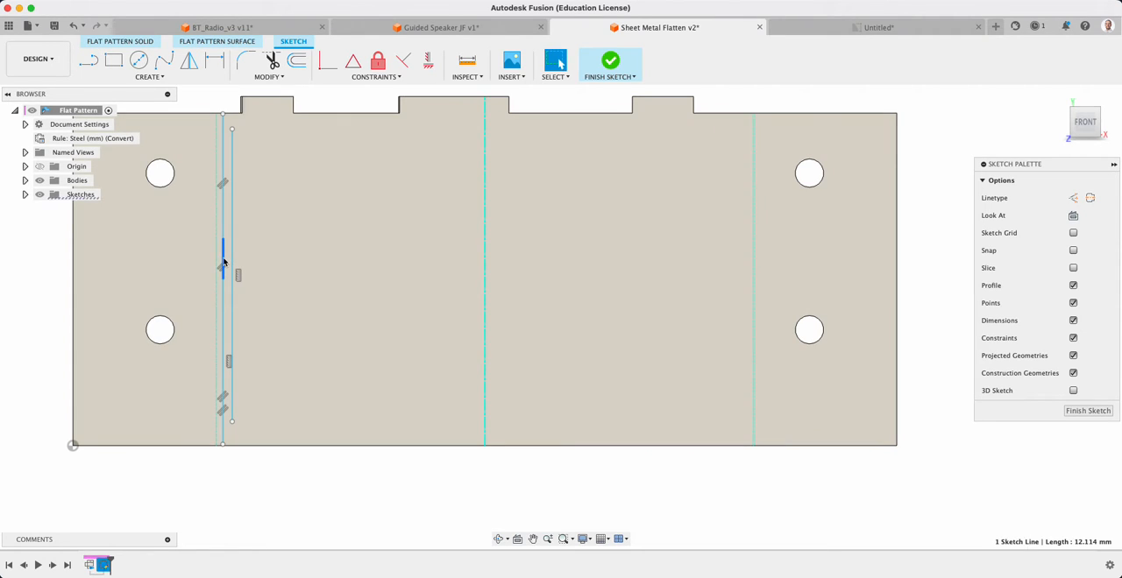
key(Delete)
Dimension the gap between the facing endpoints of the two collinear segments to 3 mm
scroll(211, 153, up, 2)
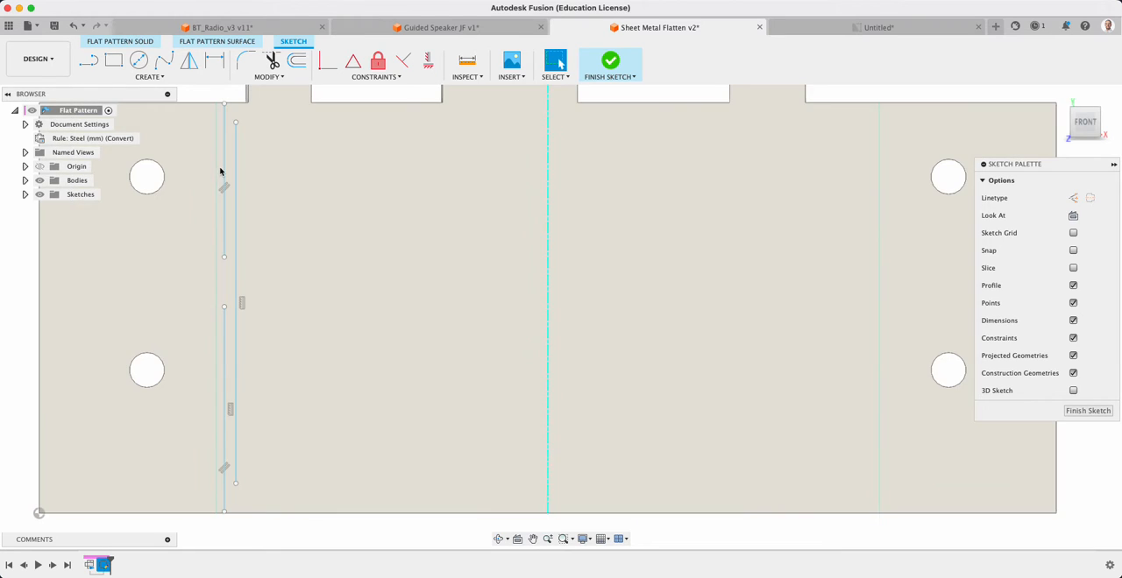
key(d)
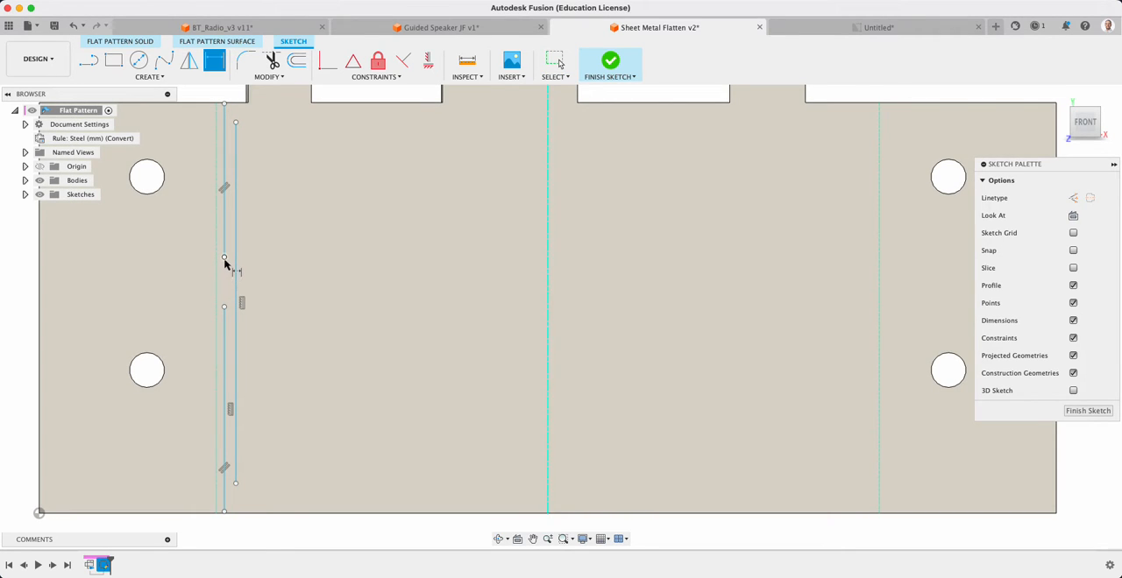
click(224, 257)
click(225, 307)
click(199, 301)
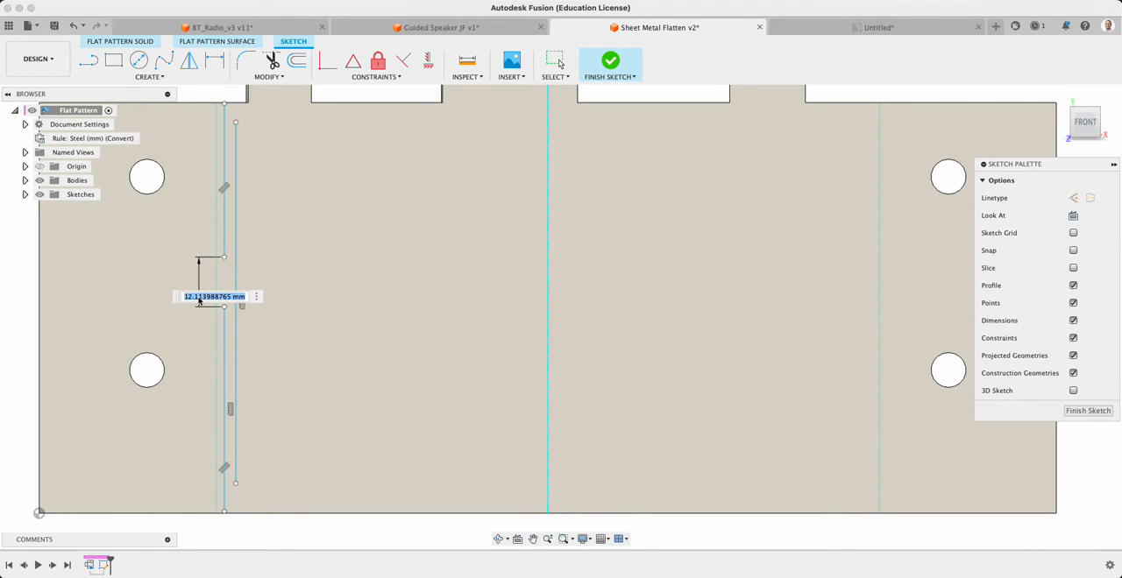
text(3)
key(Return)
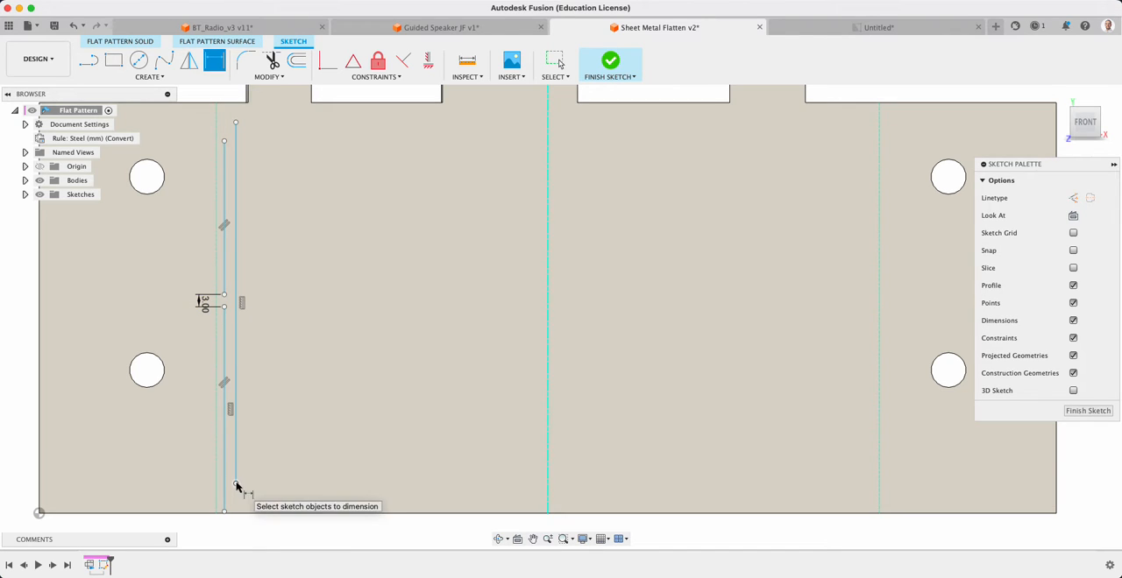
Dimension the lower endpoint of the shorter parallel line to 3 mm from the part's bottom edge
click(236, 485)
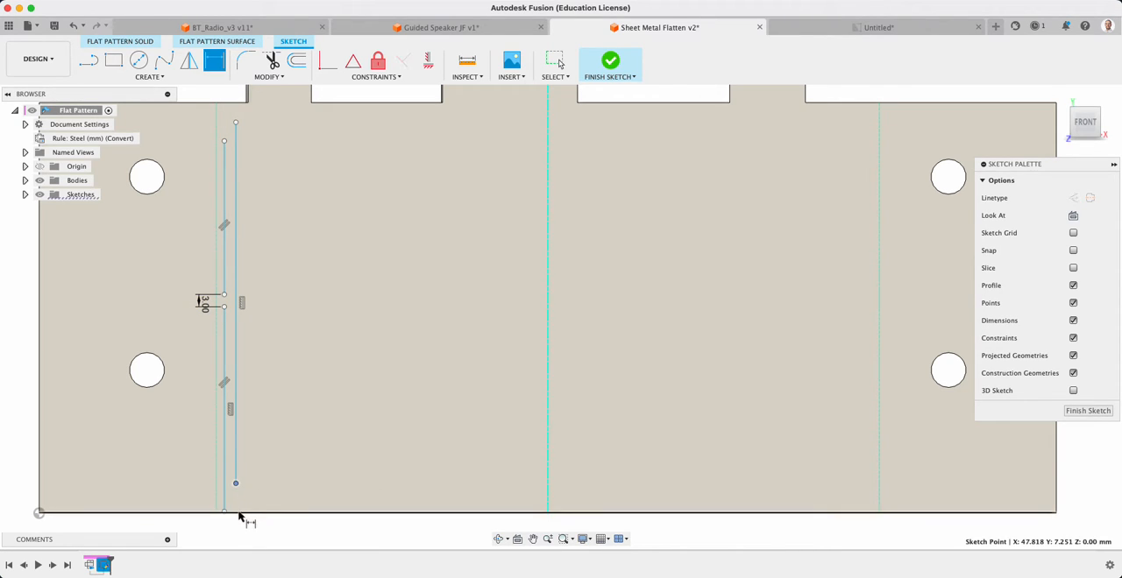
click(242, 513)
click(249, 505)
text(3)
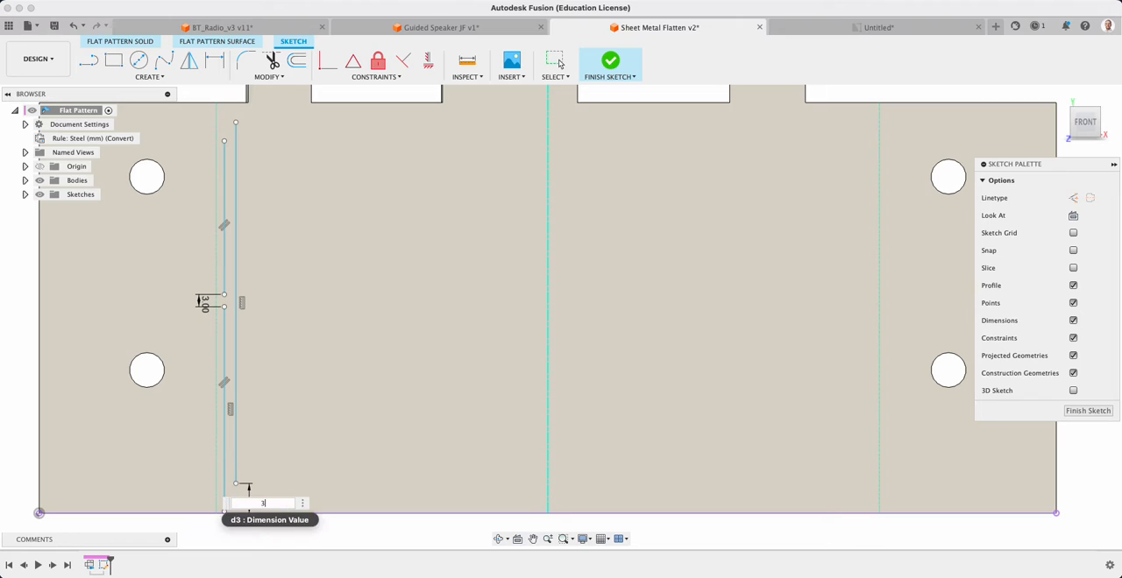
key(Return)
Dimension the split line to 3 mm from the leftmost bend line
click(218, 497)
click(226, 502)
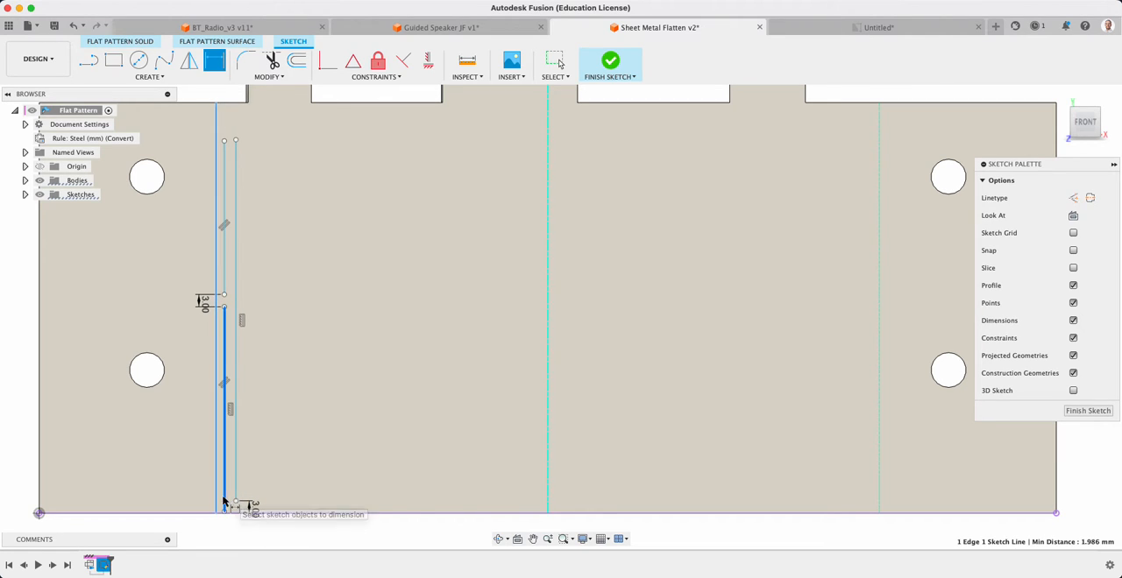
click(223, 532)
text(3)
key(Return)
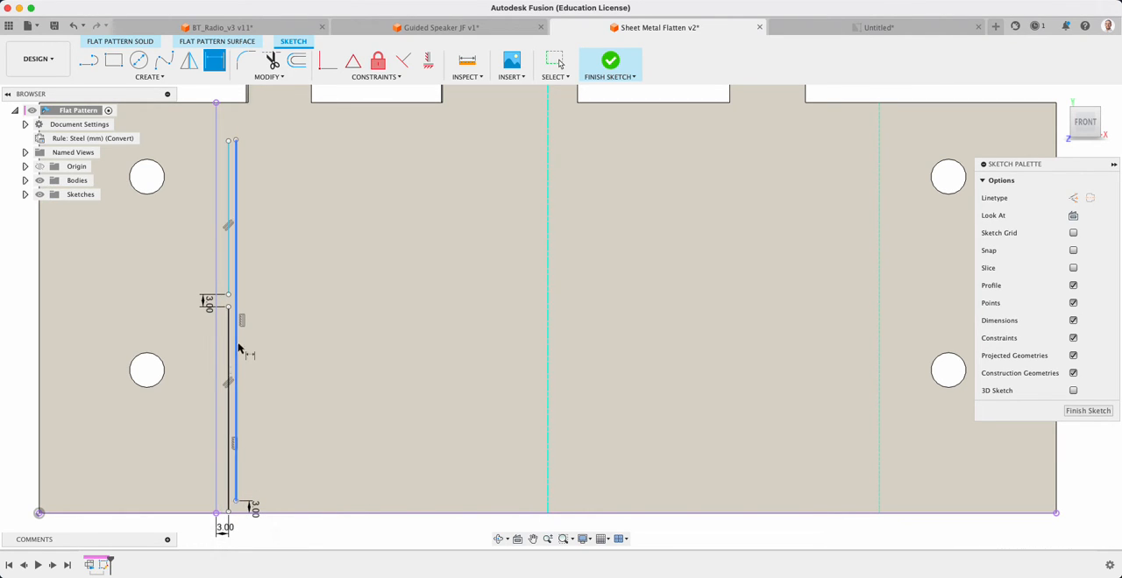
Dimension the spacing between the split line and the parallel line beside it to 3 mm
click(229, 335)
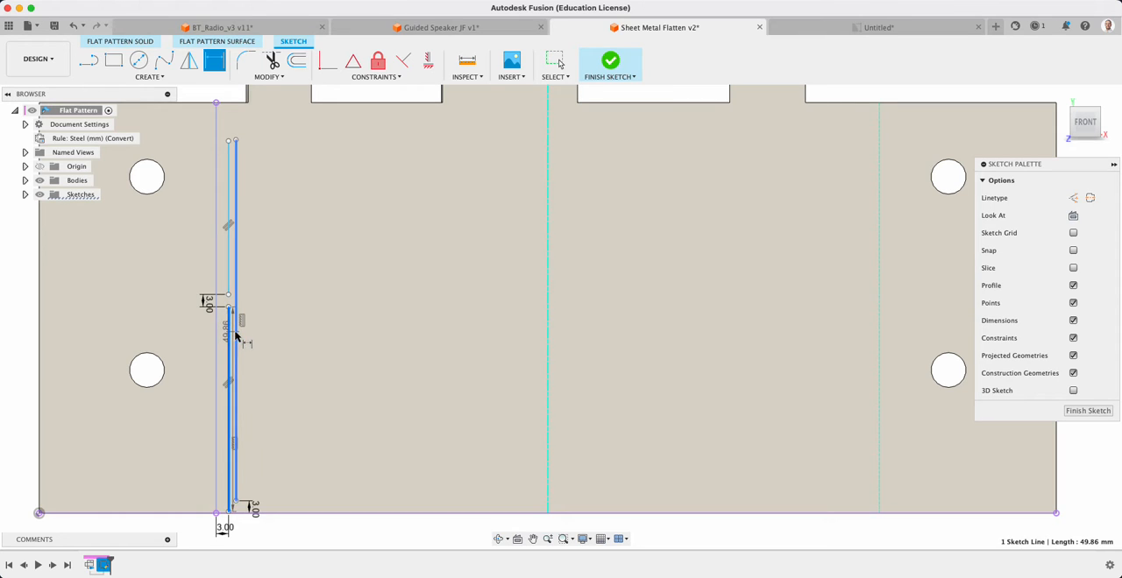
click(234, 322)
click(244, 532)
text(3)
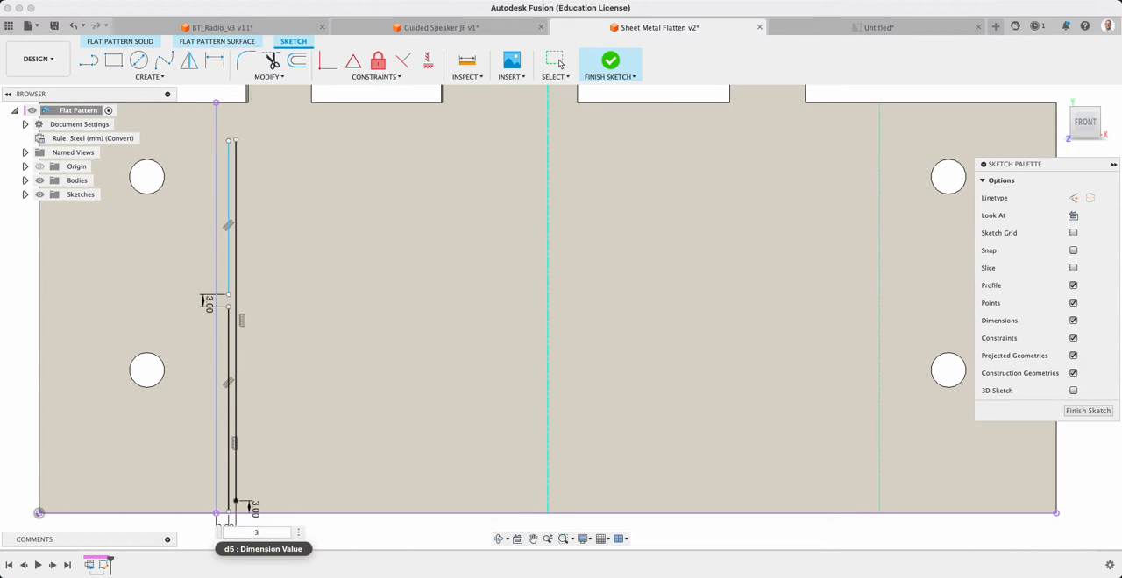
key(Return)
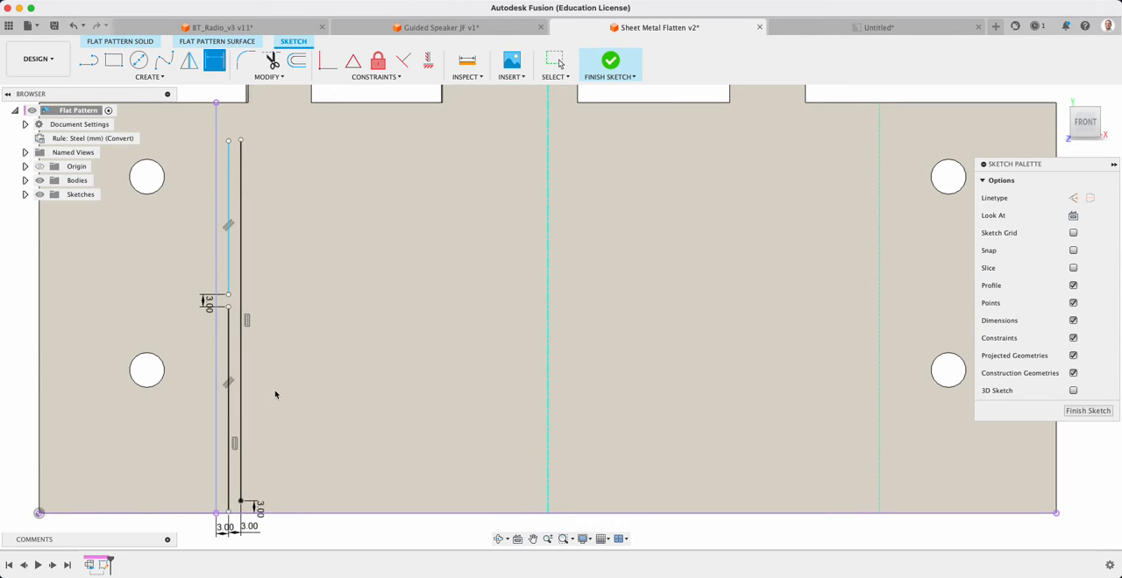
Dimension the upper endpoint of the unbroken parallel line to 3 mm from the part's upper edge
click(240, 140)
click(243, 103)
click(238, 109)
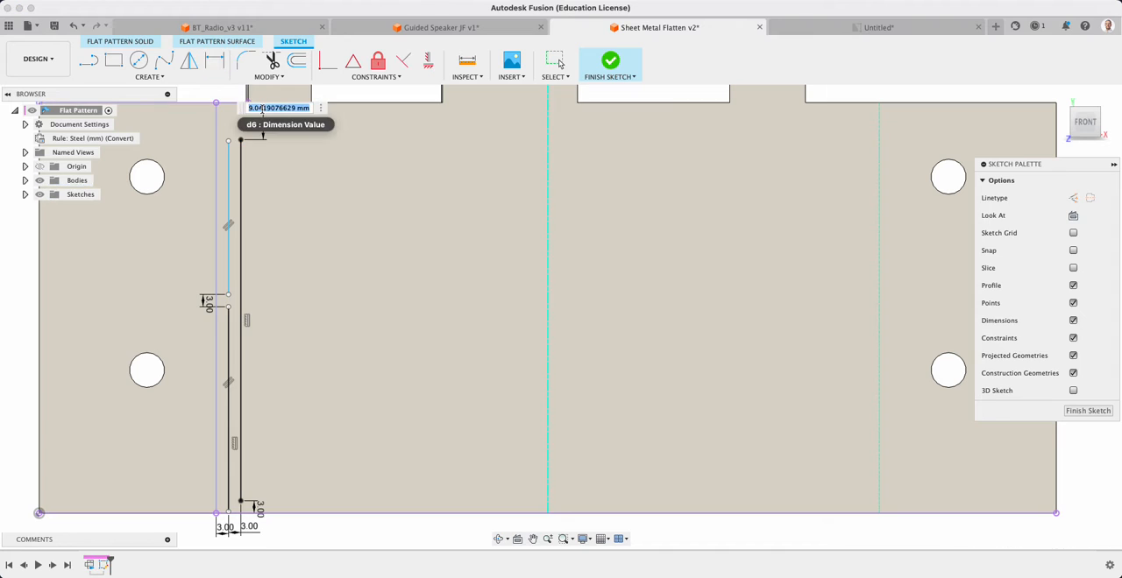
text(3)
key(Return)
key(Escape)
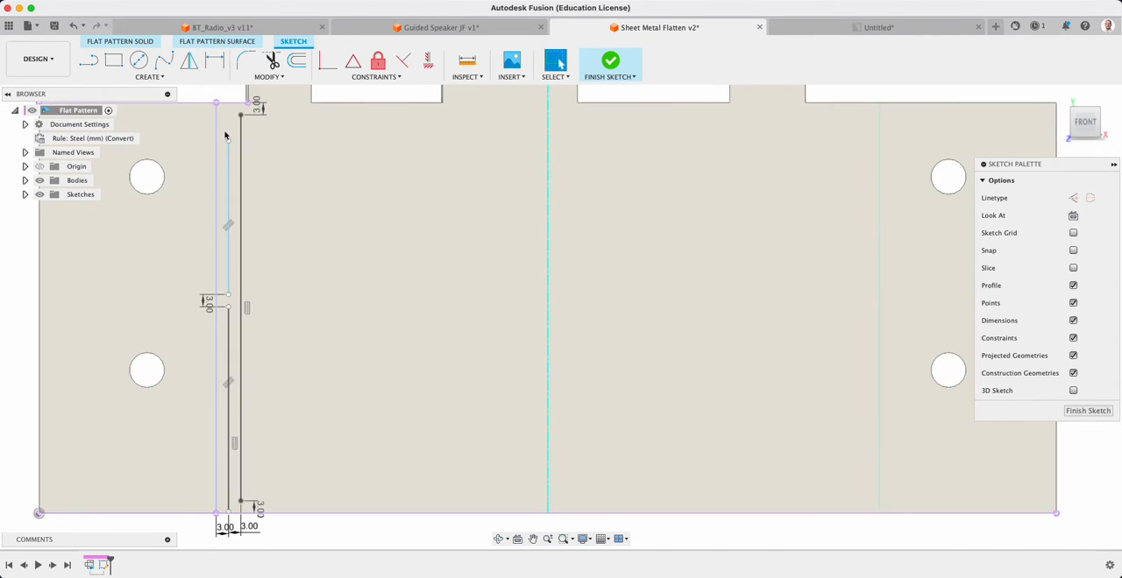
Extend the upper segment of the split line so its free top endpoint lies on the part's upper edge
drag(225, 136, 227, 103)
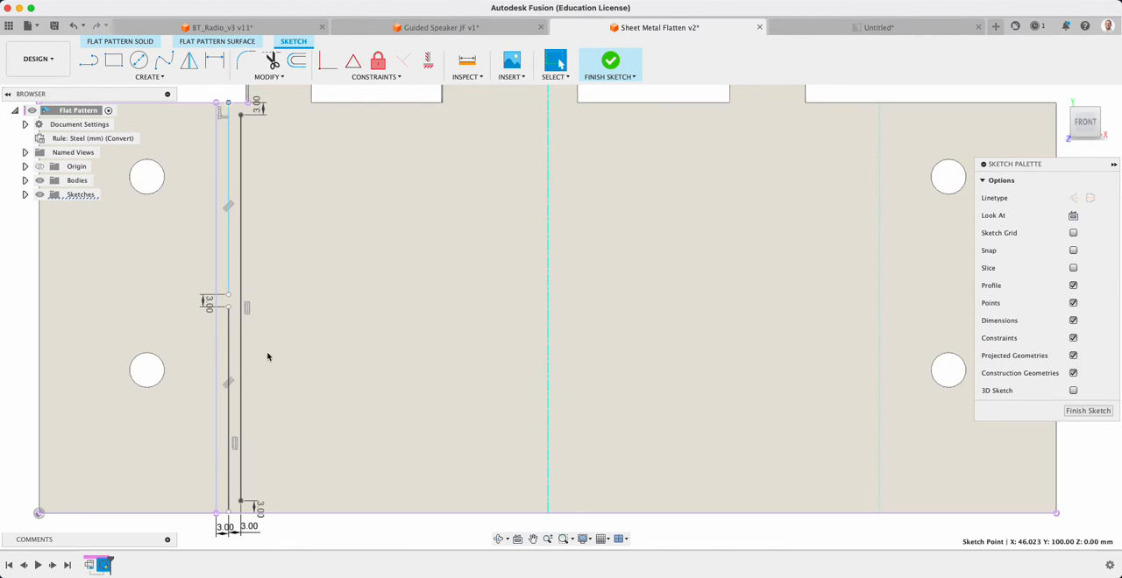
click(268, 358)
click(305, 531)
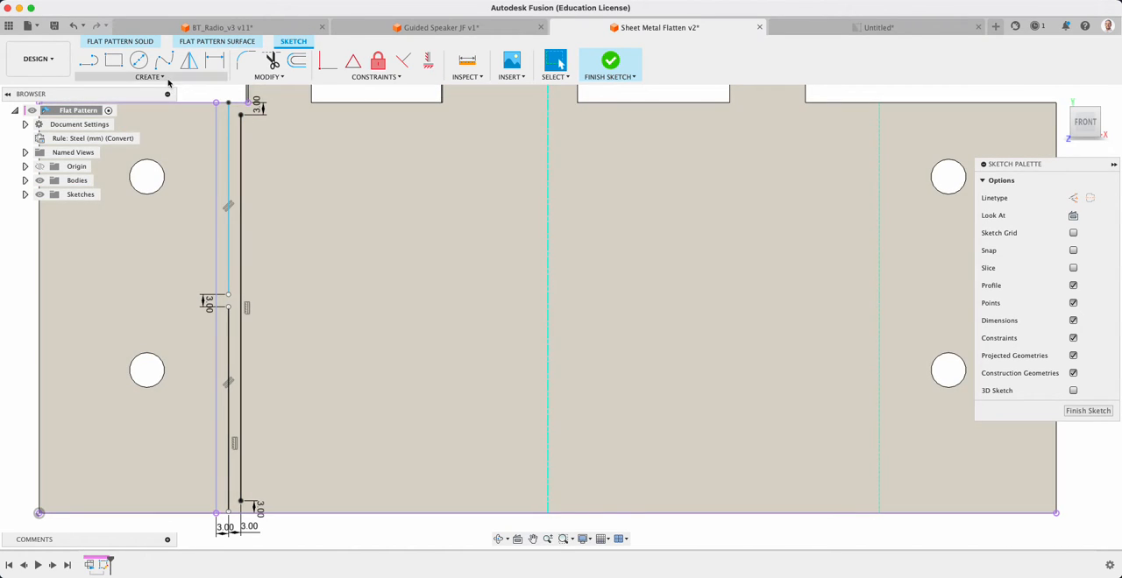
Set up a rectangular pattern of the three sketch lines running horizontally across the part, using Spacing distribution with a 6 mm distance
click(153, 76)
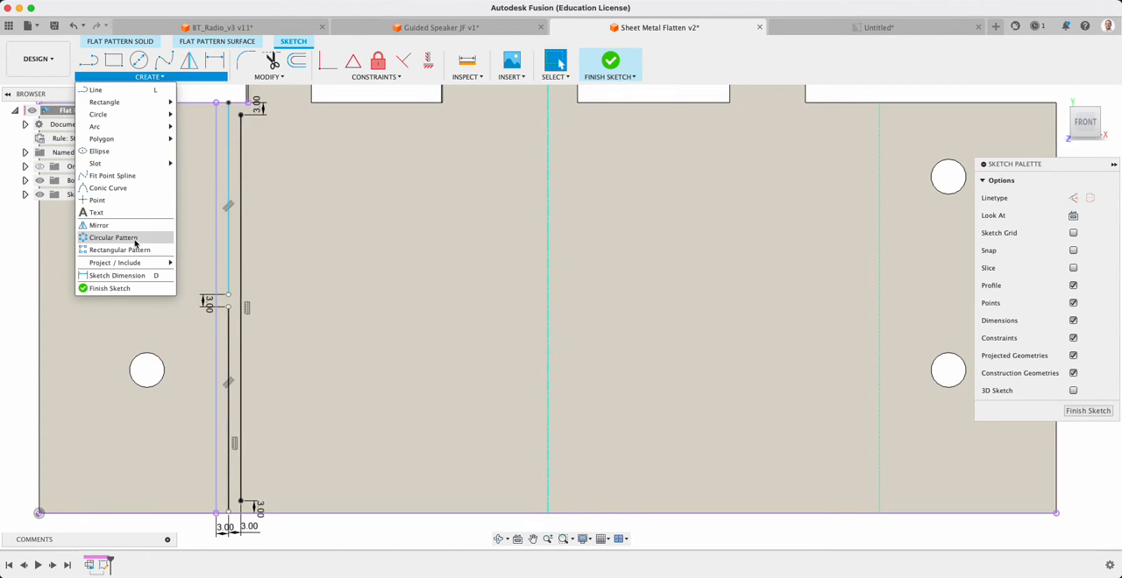
click(114, 252)
click(229, 349)
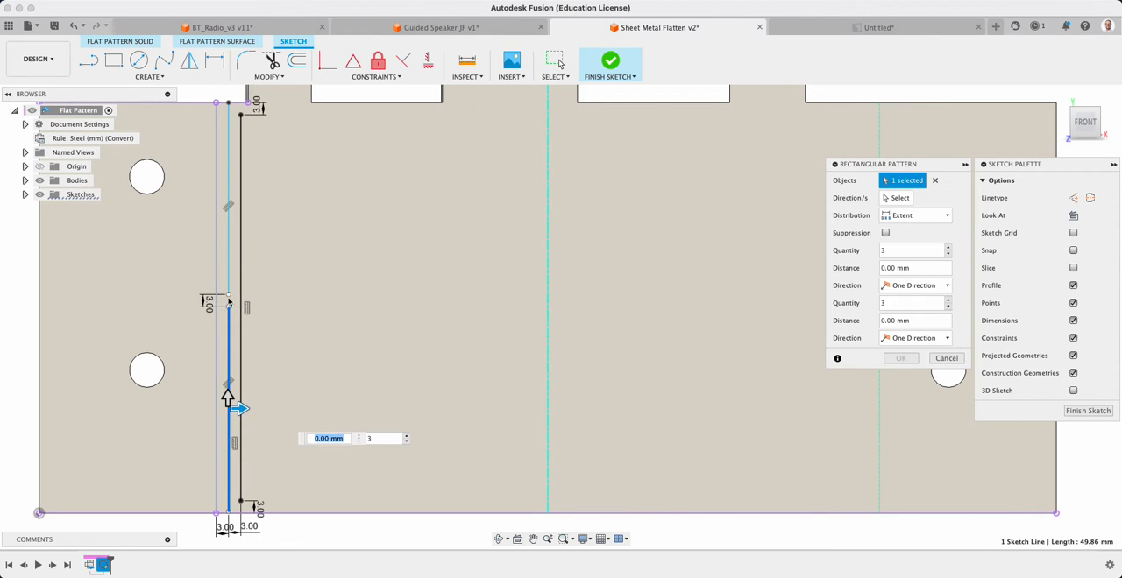
click(229, 278)
click(241, 285)
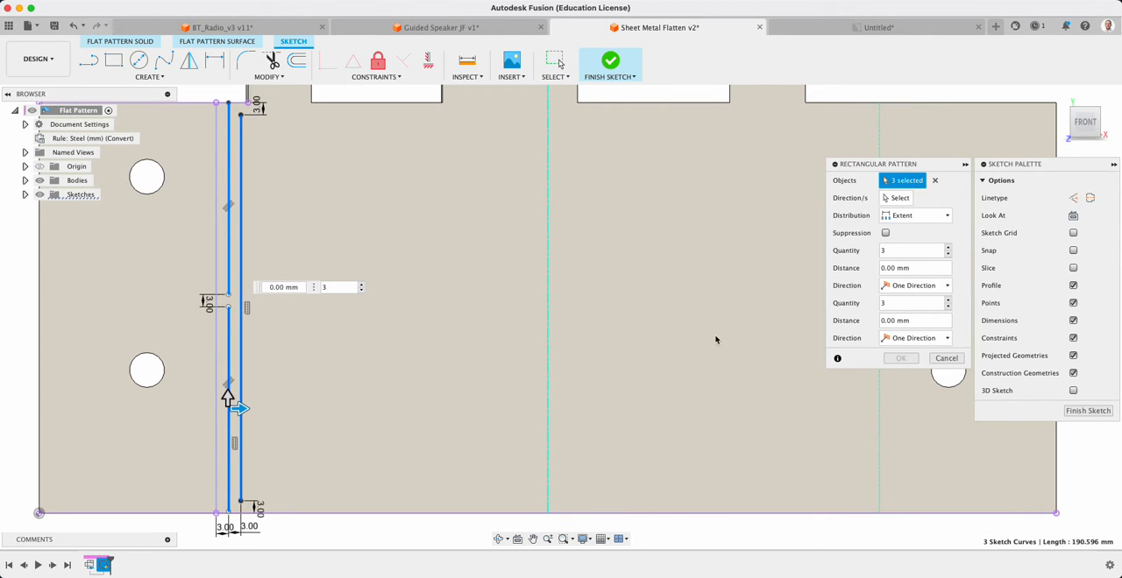
click(936, 218)
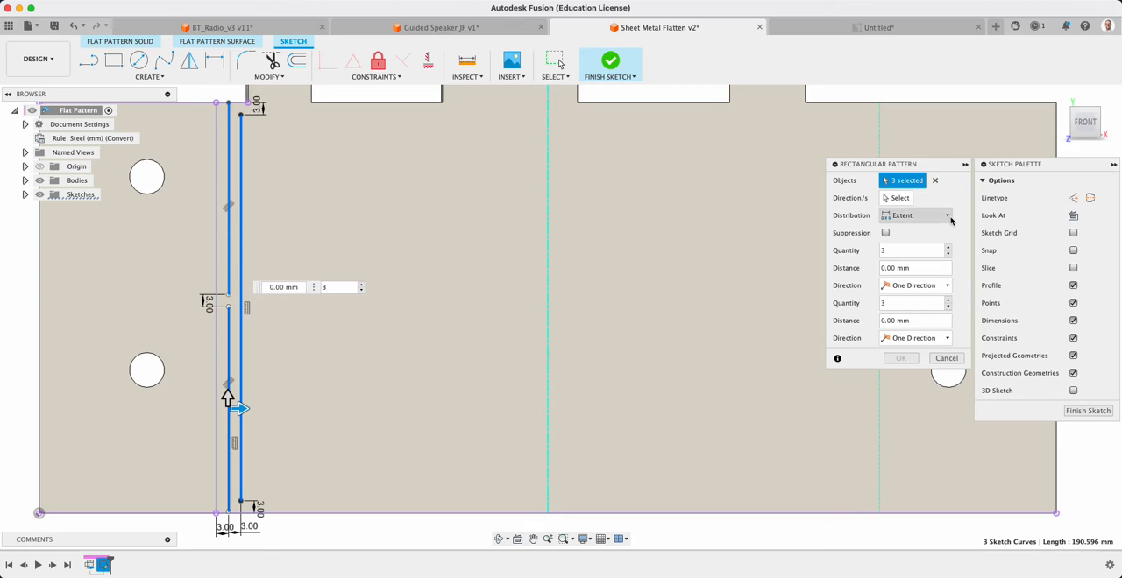
click(911, 244)
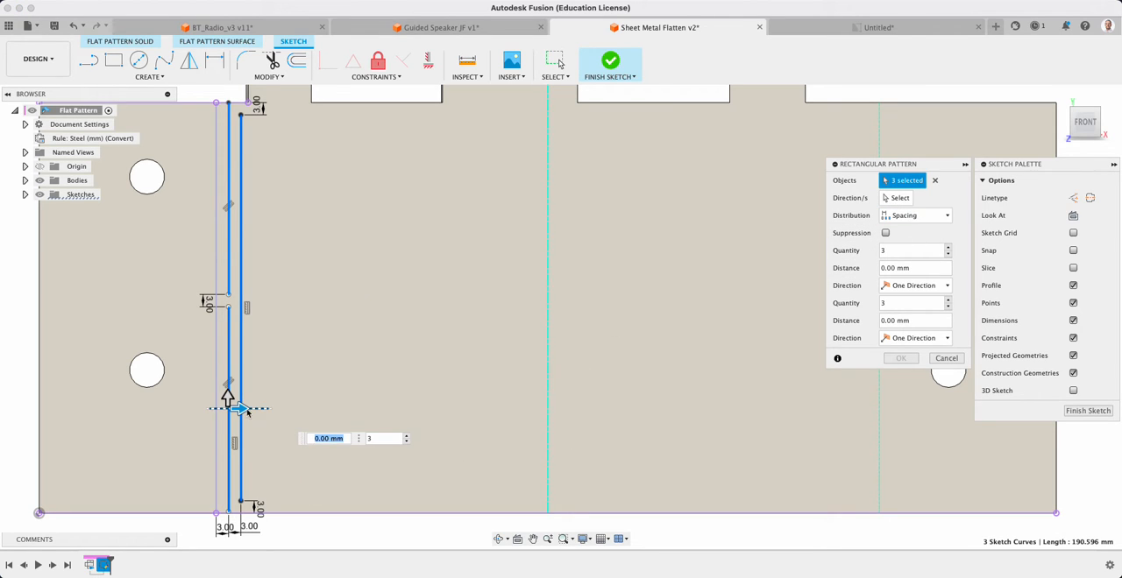
click(328, 439)
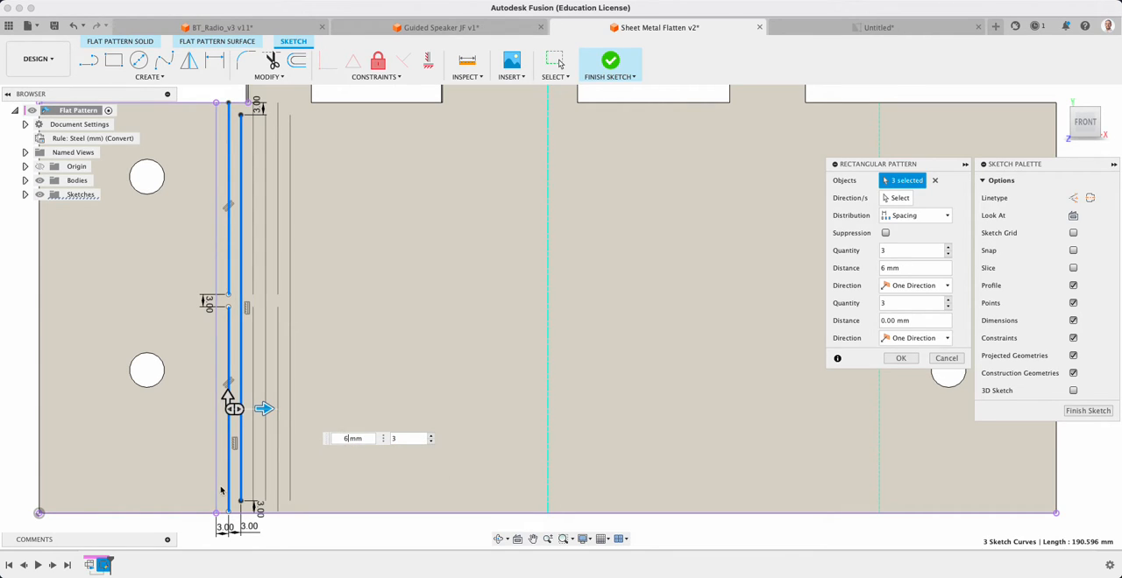
Set the horizontal pattern quantity to 27 so the lines reach the far bend line, and create the pattern
click(433, 437)
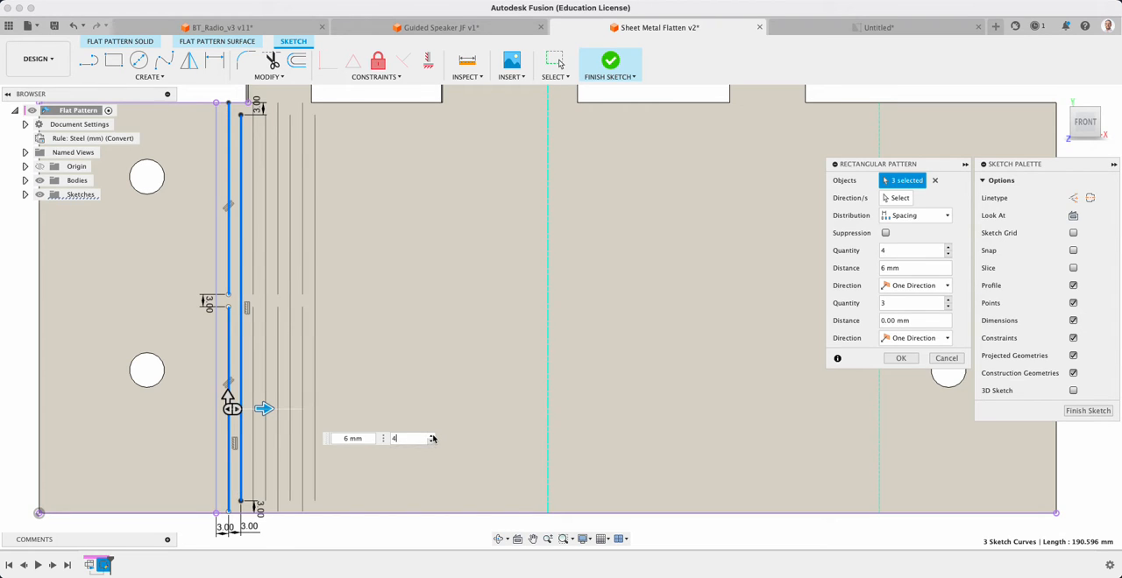
click(432, 438)
click(432, 438)
click(433, 437)
click(432, 438)
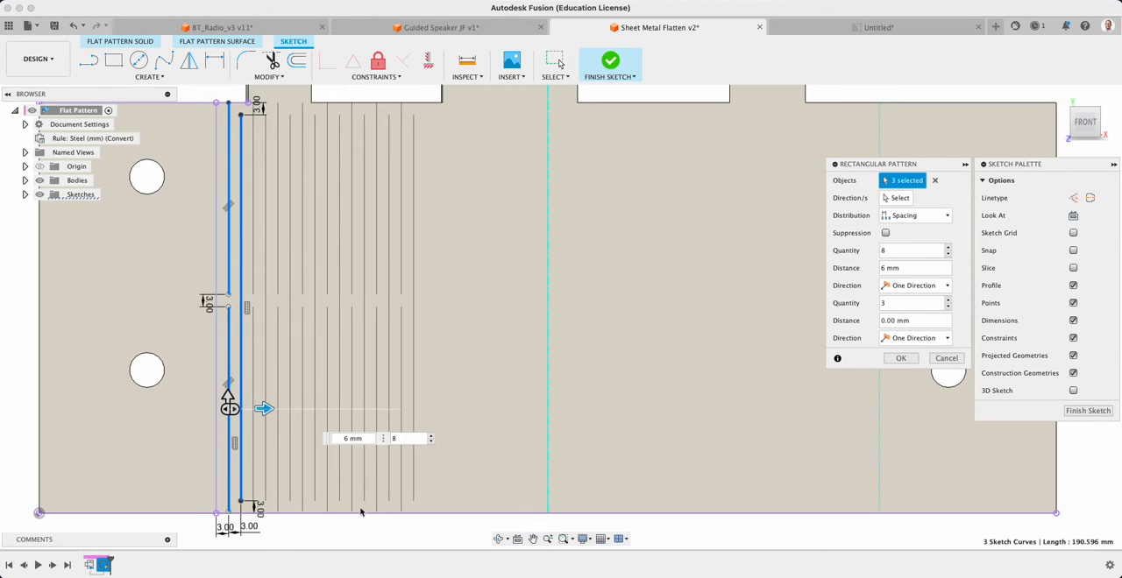
scroll(230, 517, up, 5)
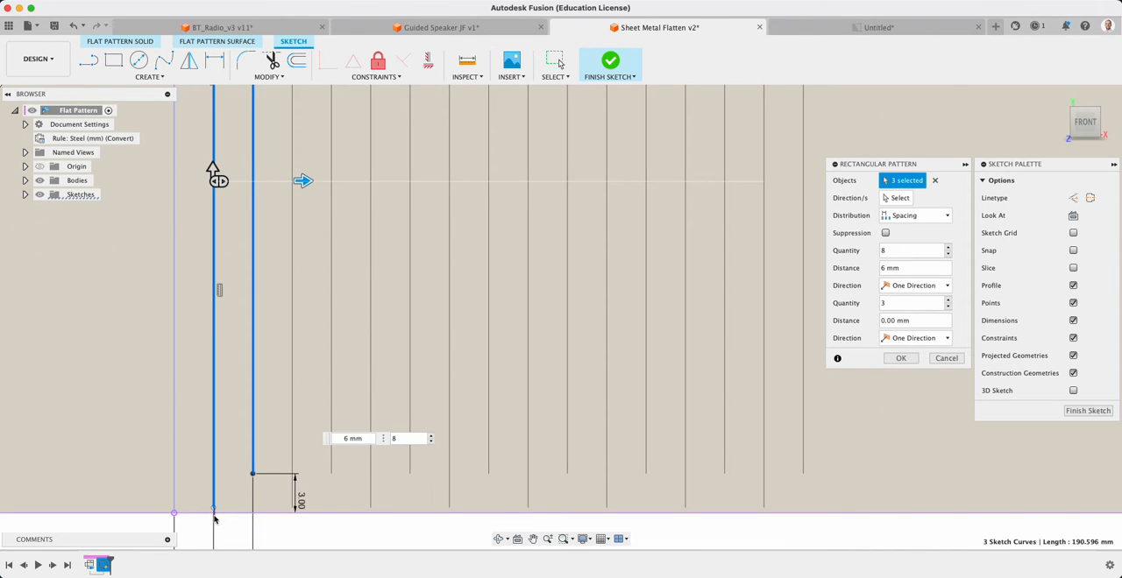
scroll(440, 458, down, 5)
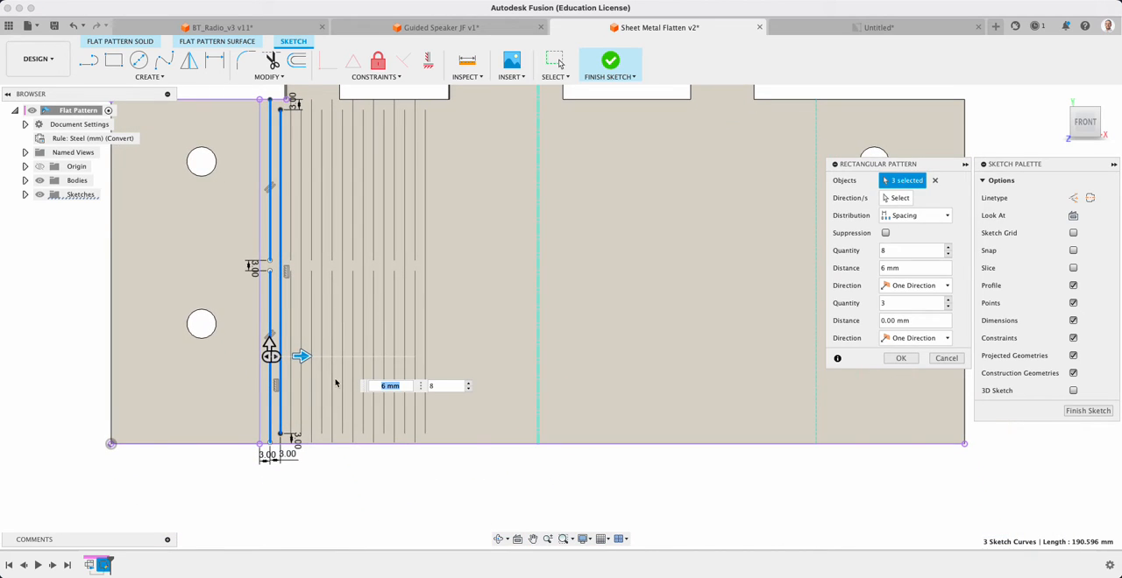
click(470, 384)
click(470, 383)
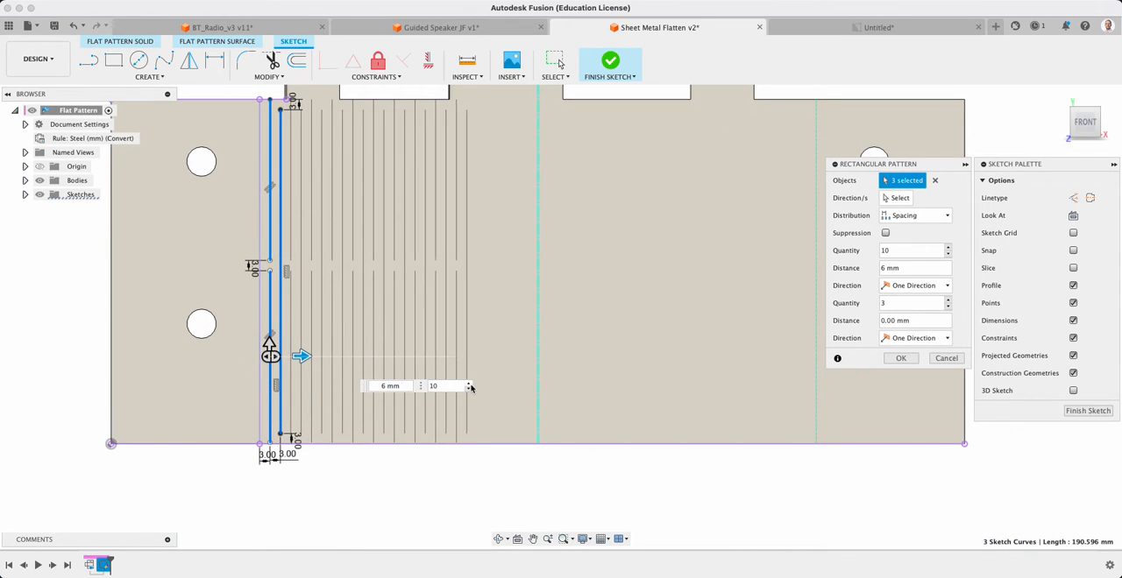
click(470, 384)
click(469, 383)
click(469, 384)
click(469, 384)
click(469, 384)
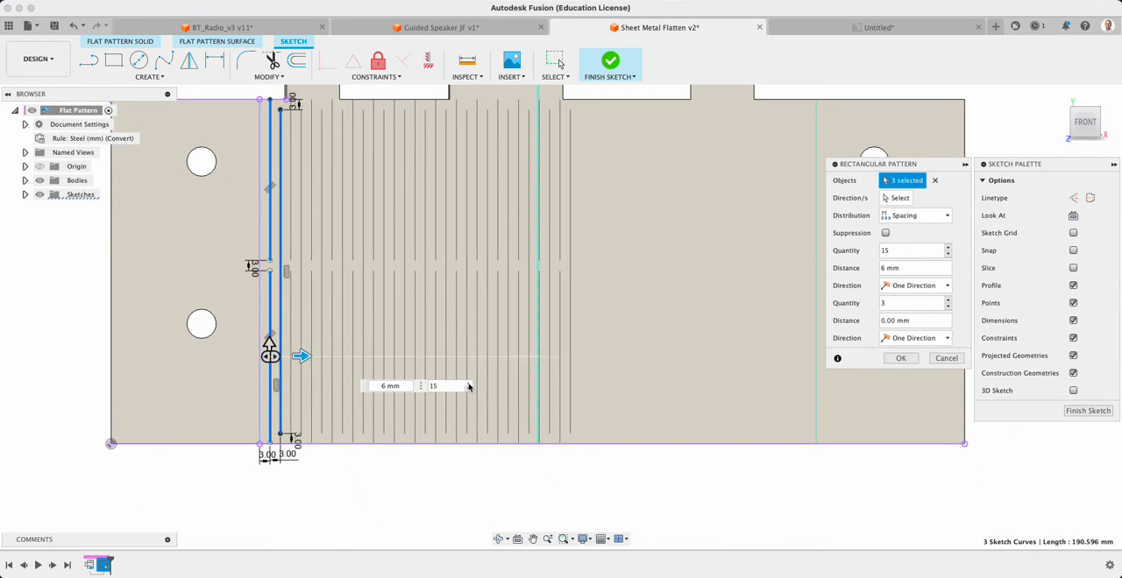
click(469, 384)
click(469, 384)
click(469, 384)
click(469, 384)
click(469, 384)
click(469, 384)
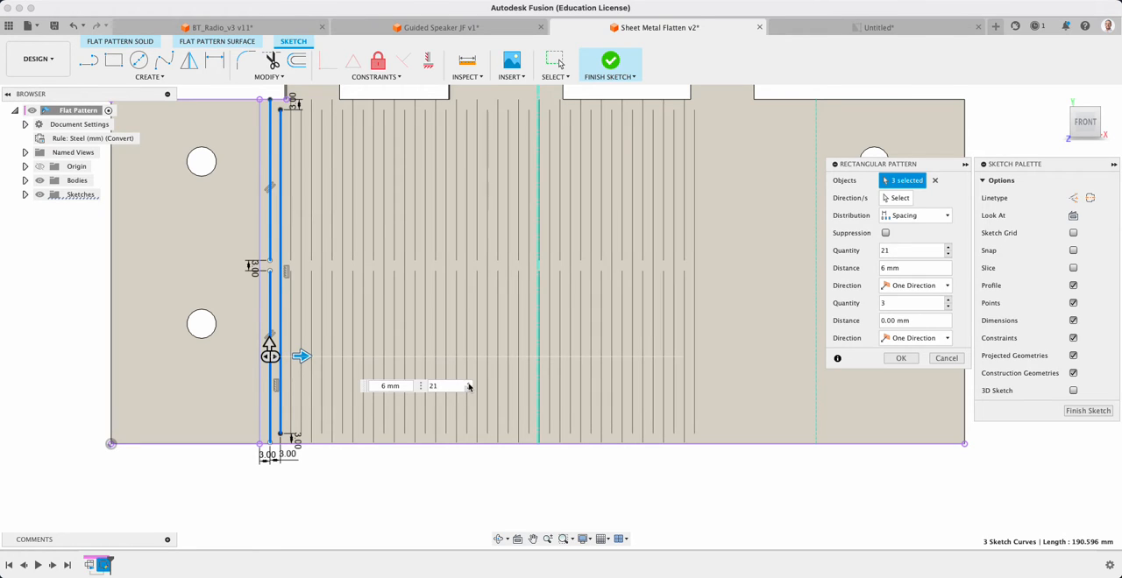
click(468, 384)
click(469, 384)
click(469, 384)
click(468, 384)
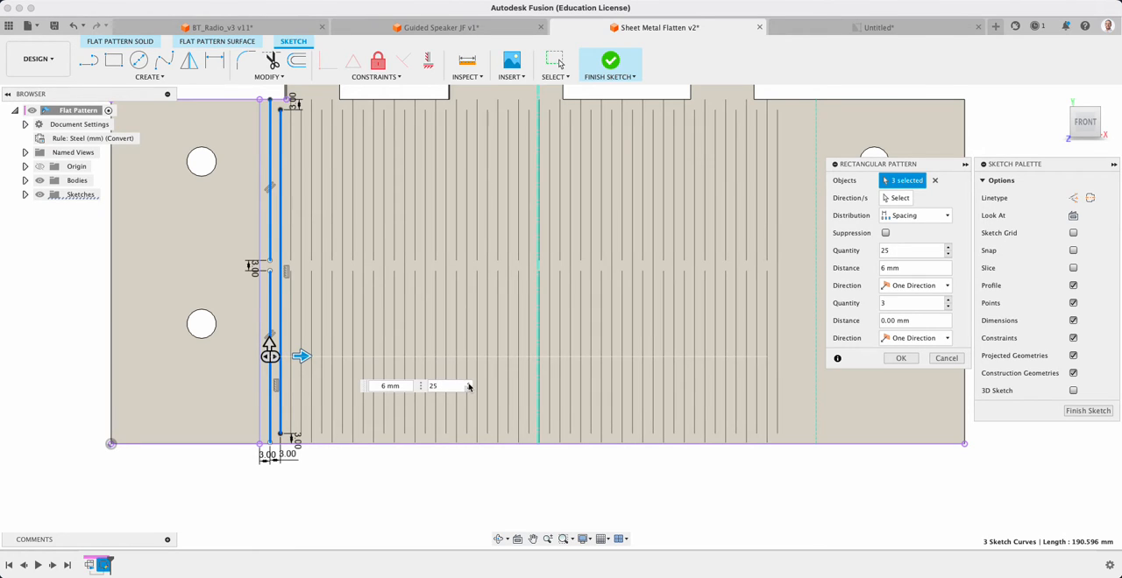
click(469, 383)
click(469, 384)
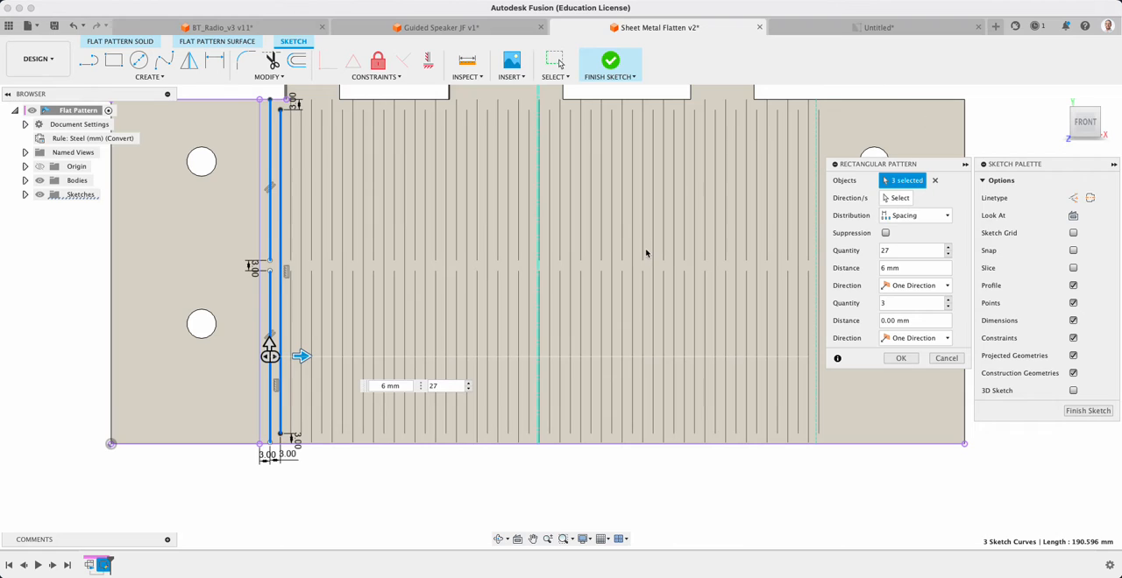
scroll(645, 251, down, 2)
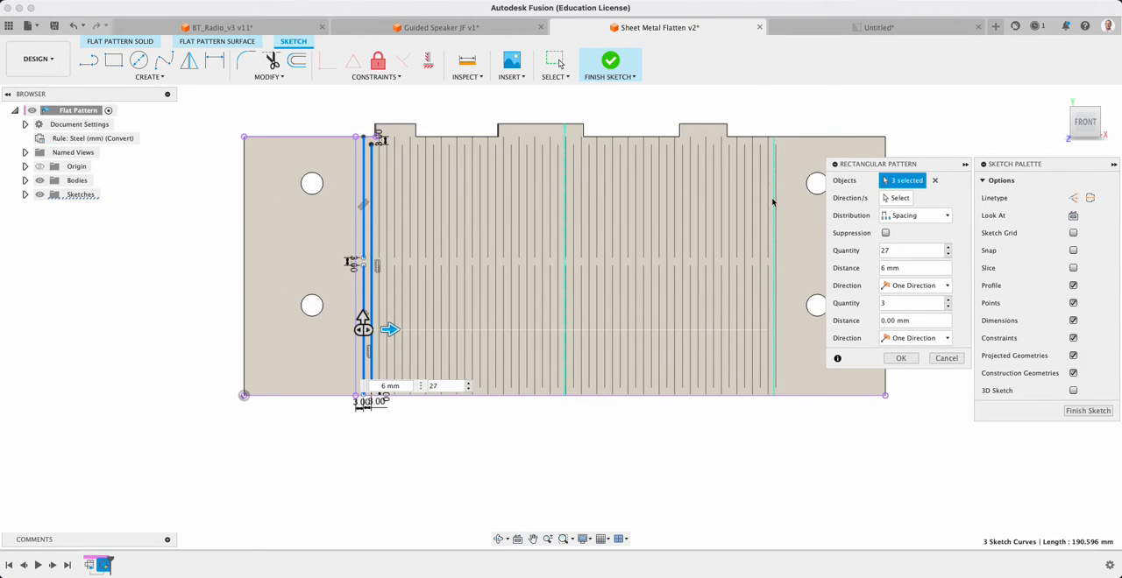
click(900, 357)
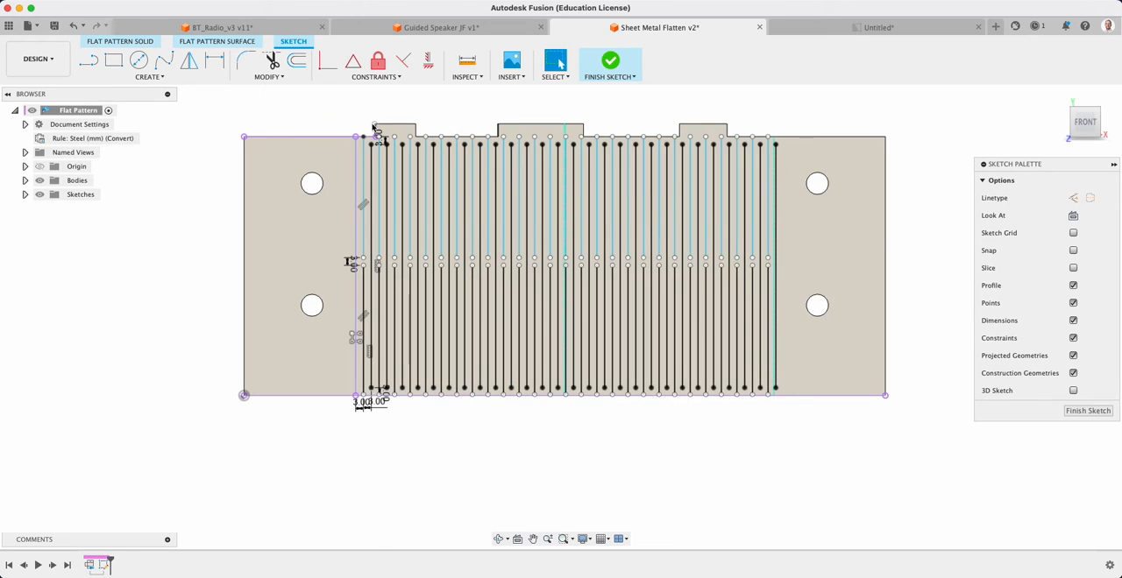
scroll(386, 123, up, 2)
scroll(392, 118, up, 4)
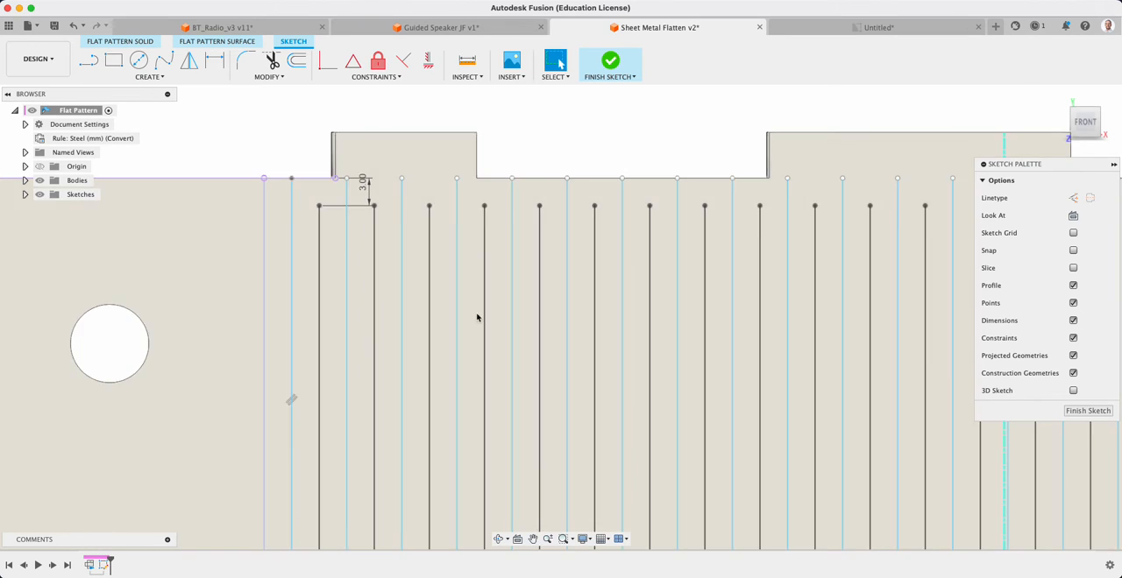
scroll(469, 316, up, 3)
scroll(463, 369, down, 9)
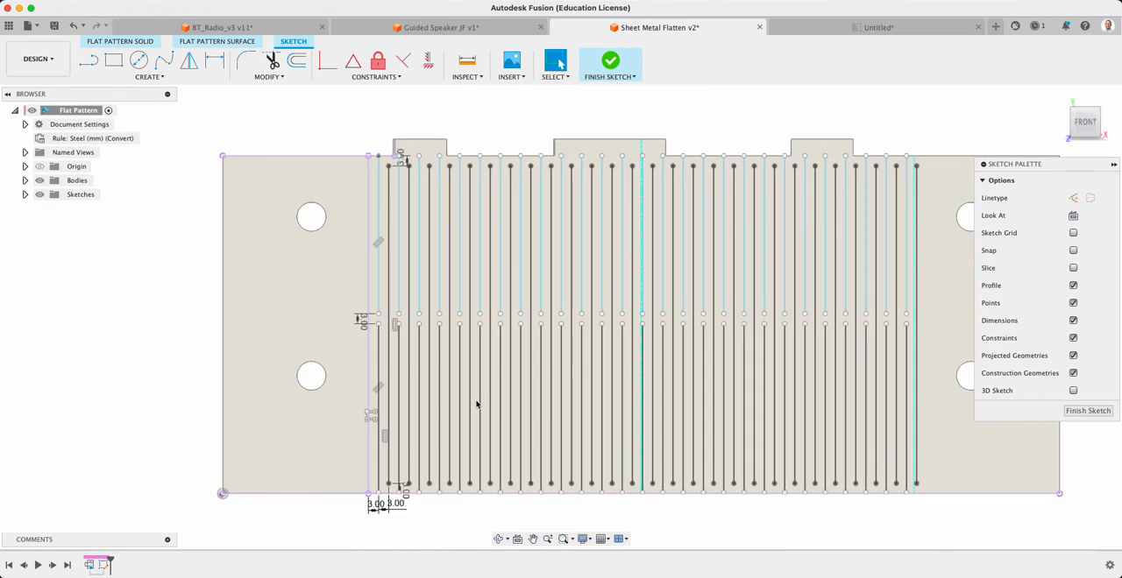
Attach the lower endpoint of the first split line to the part's lower edge
scroll(414, 483, up, 4)
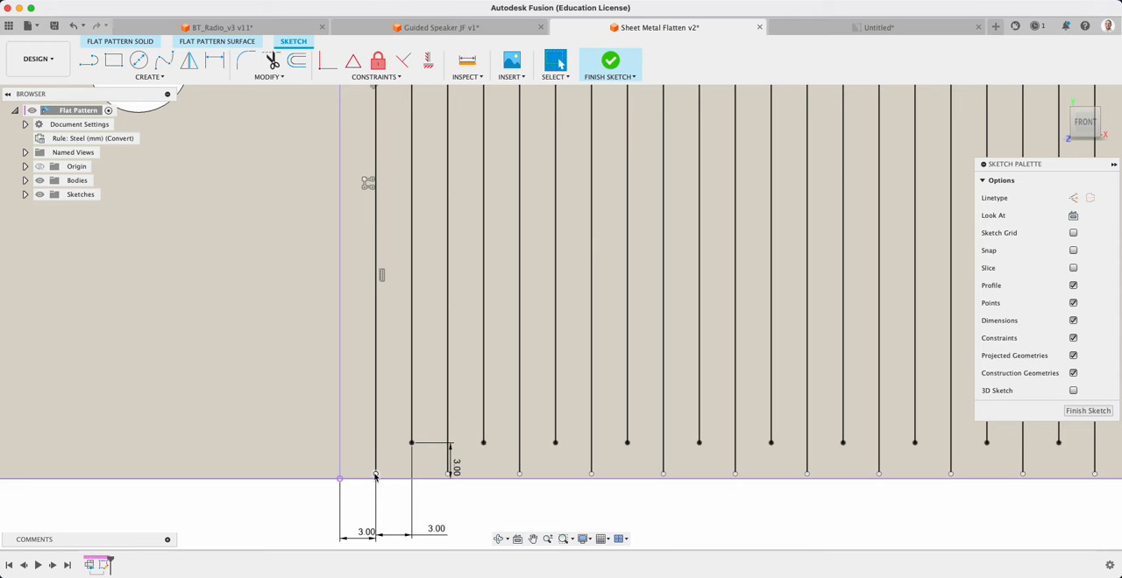
scroll(376, 478, down, 4)
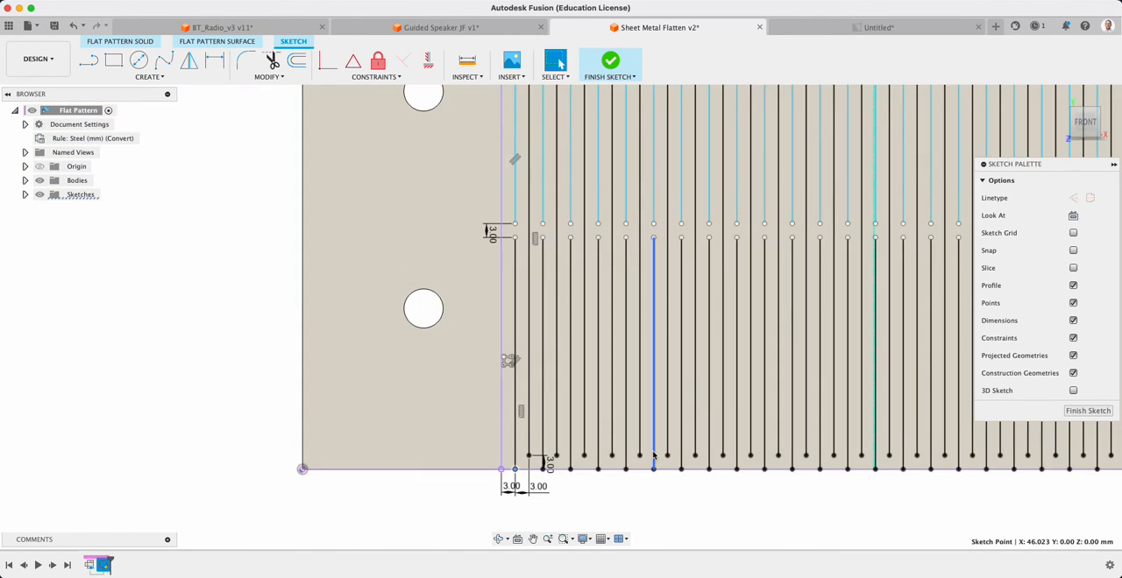
scroll(819, 282, up, 4)
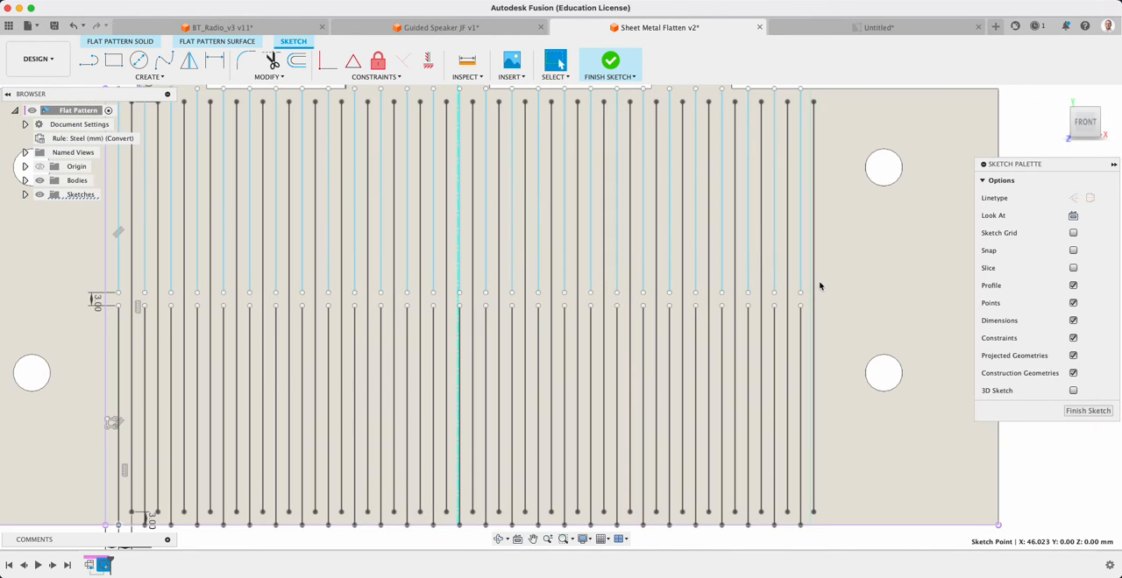
Set the distance between the bend line and the first split line to 2 mm
scroll(614, 368, down, 3)
scroll(304, 421, up, 4)
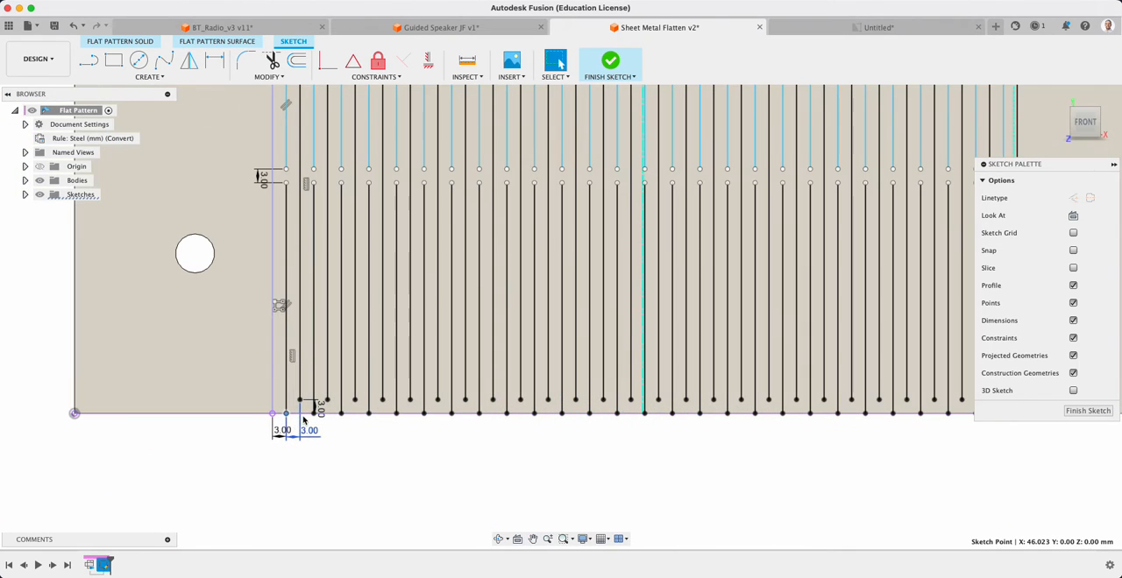
double_click(277, 430)
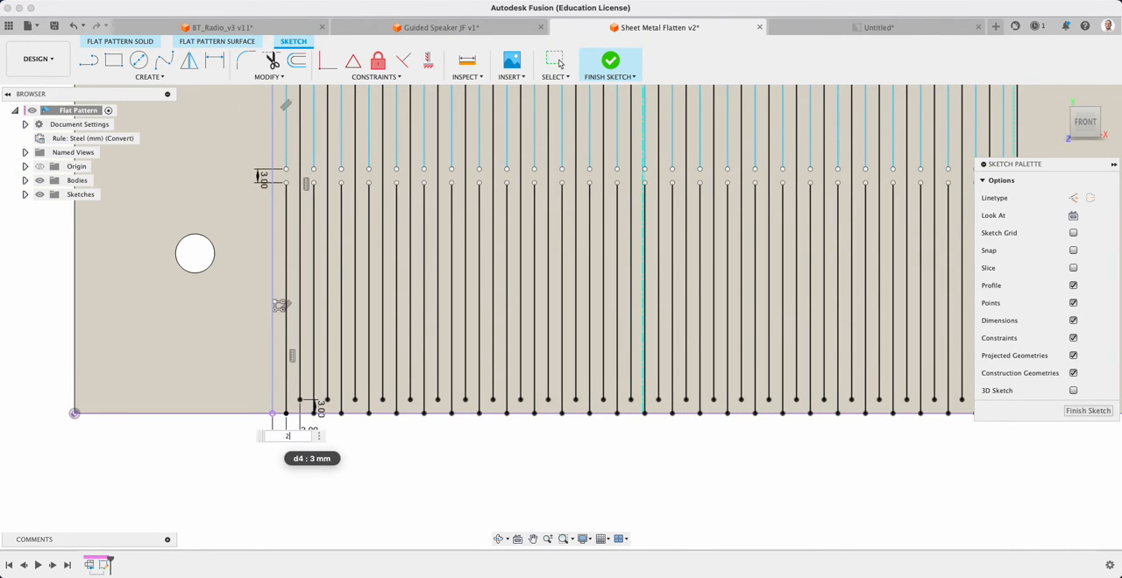
text(2)
key(Return)
Check the cut-line pattern across the flat part and finish the sketch
scroll(857, 450, down, 4)
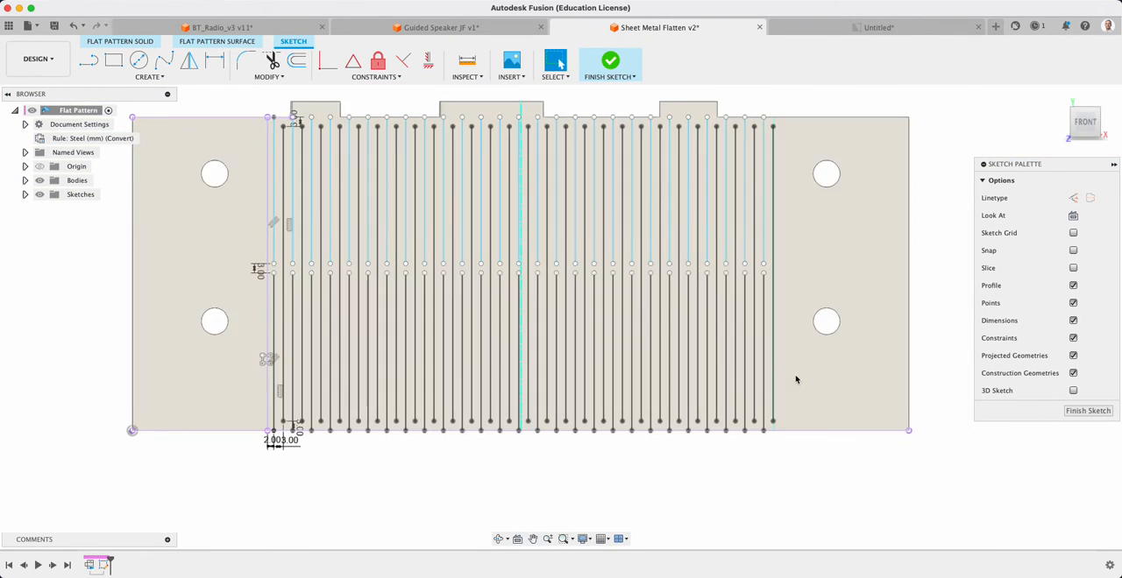
scroll(752, 451, up, 6)
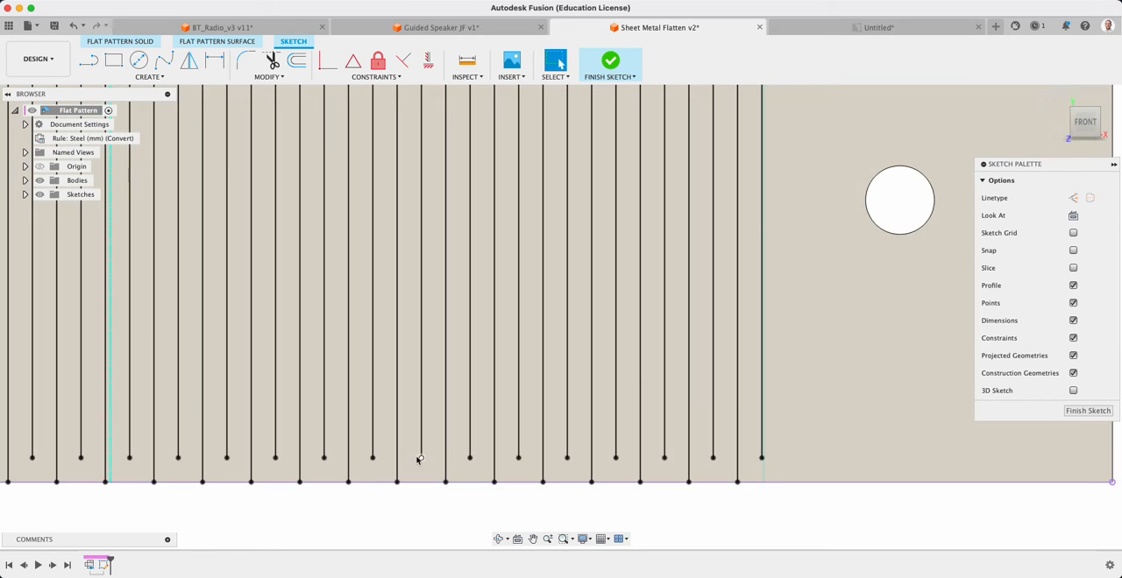
scroll(345, 318, down, 3)
scroll(526, 378, down, 2)
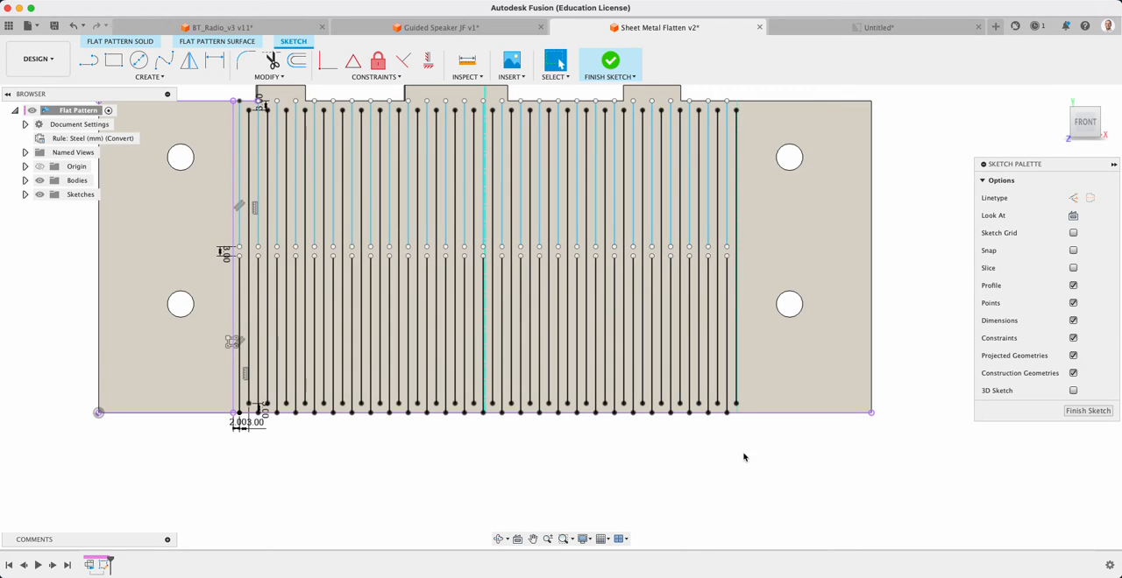
scroll(645, 459, down, 2)
middle_drag(573, 240, 535, 320)
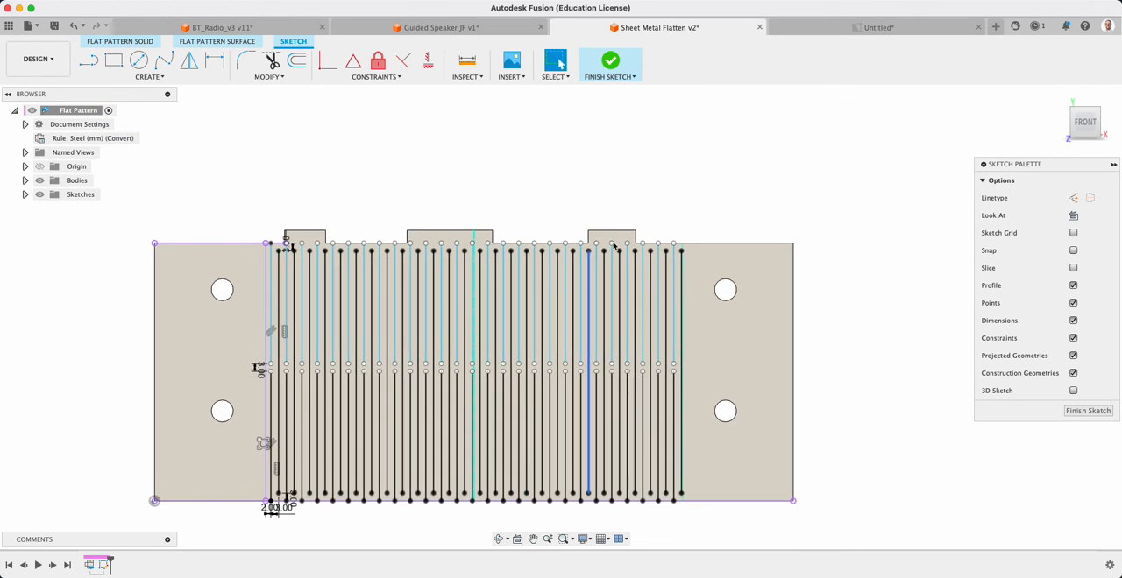
click(1087, 410)
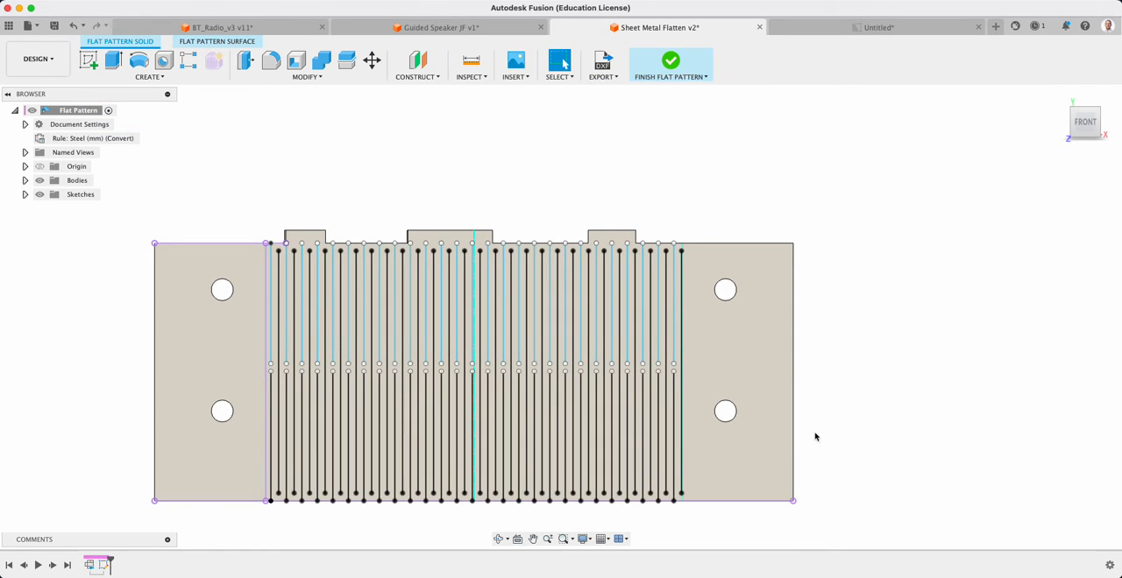
Create a new drawing from the flat pattern design
shift+middle_drag(717, 443, 718, 502)
shift+middle_drag(559, 413, 464, 375)
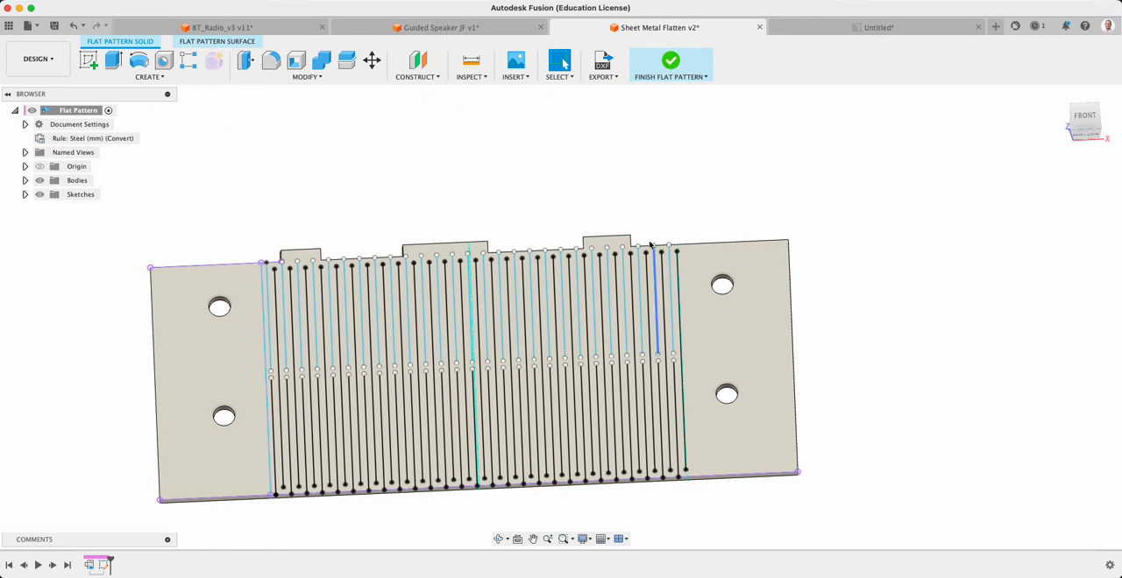
click(39, 27)
mouse_move(70, 80)
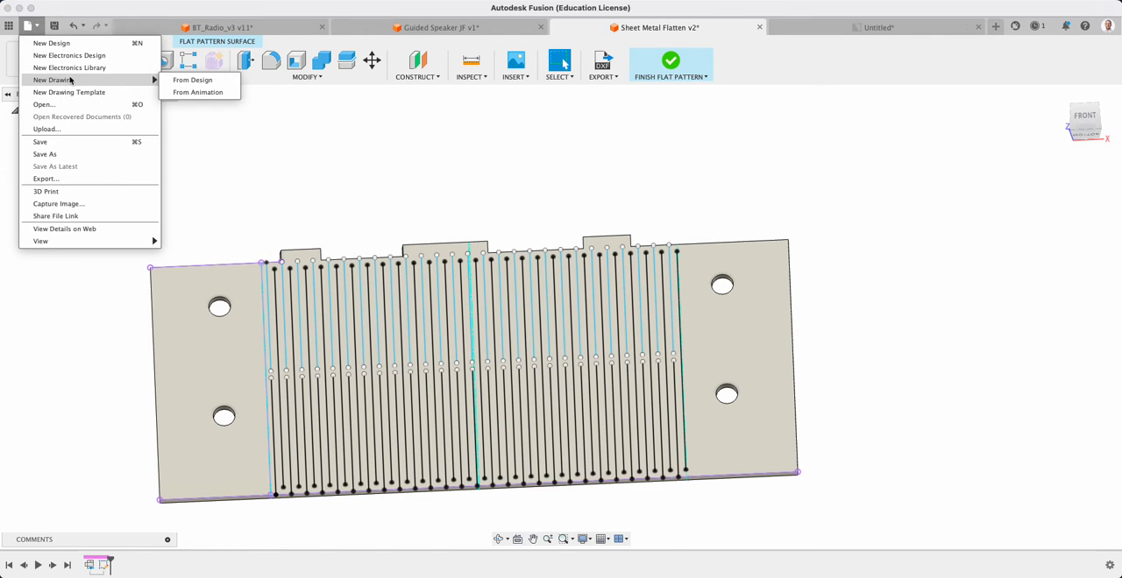
click(200, 79)
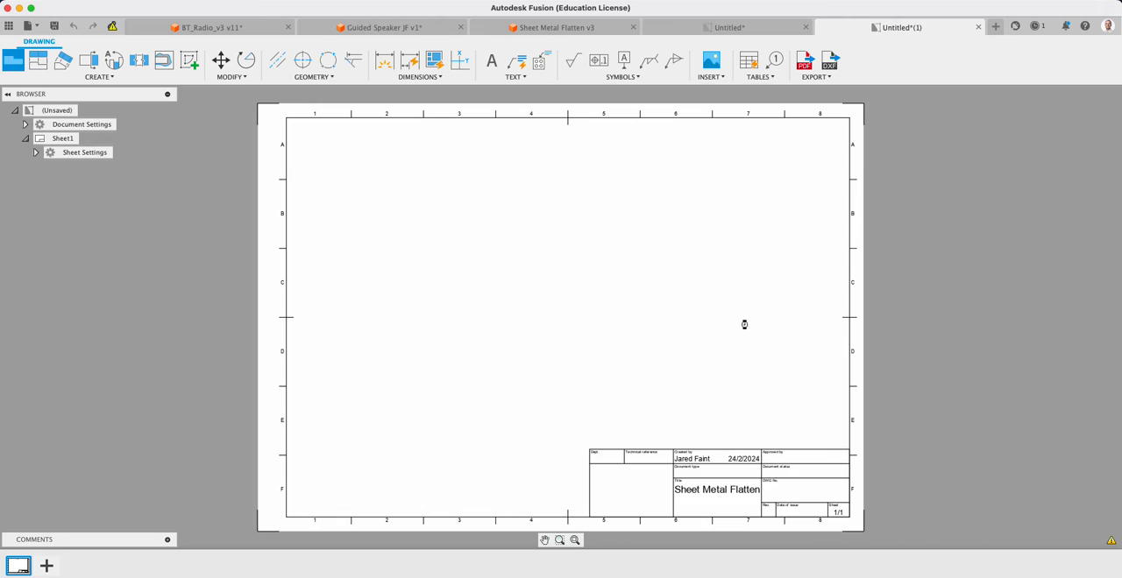
Place a front view of the flat pattern in the sheet's upper left area at 1:1 scale
click(406, 214)
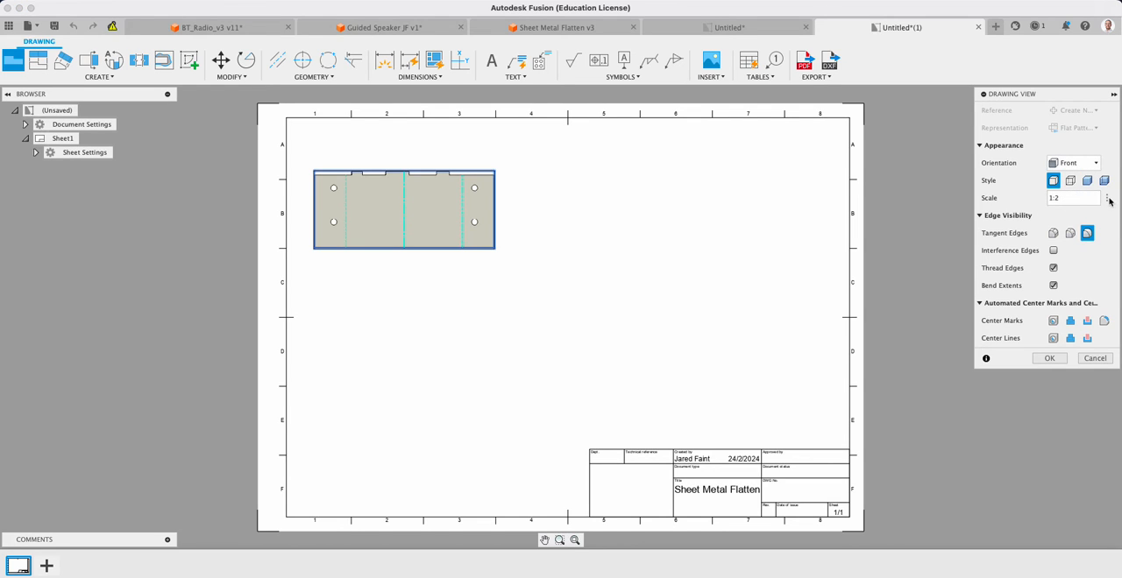
click(1109, 200)
click(1077, 227)
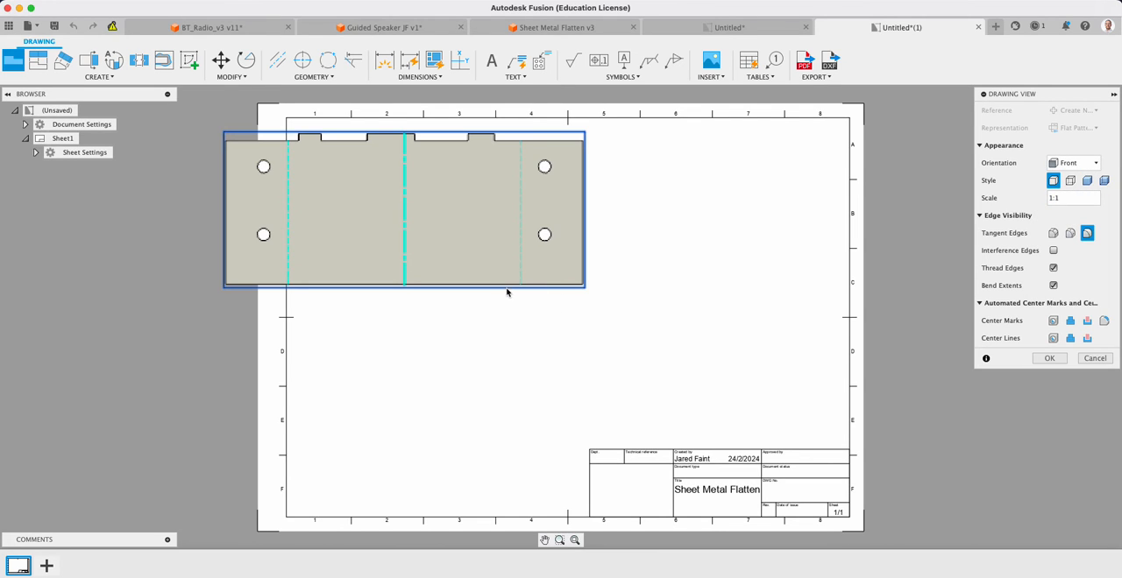
click(1049, 359)
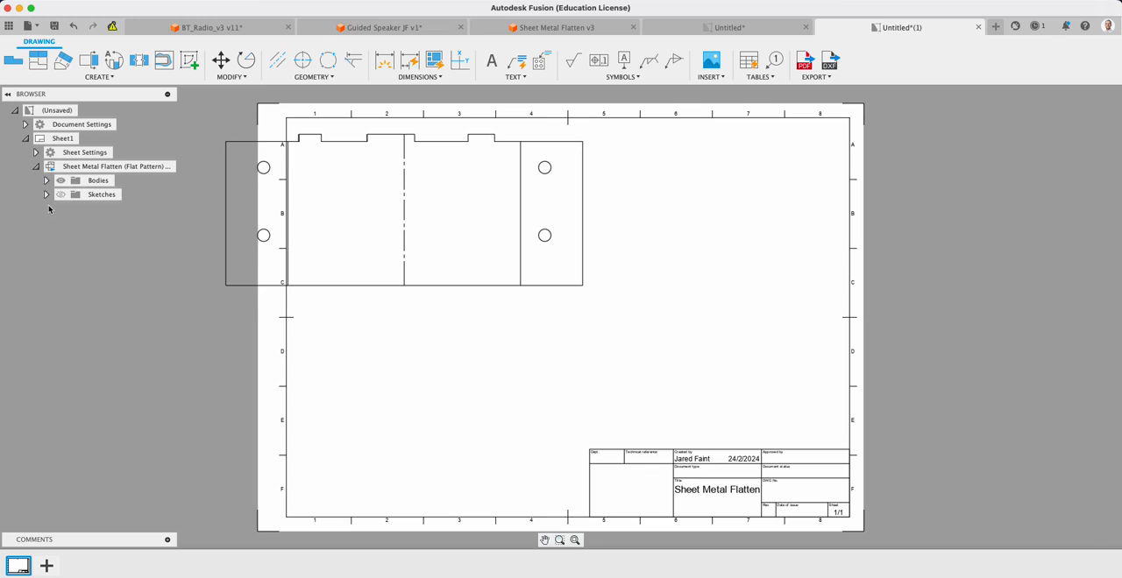
Turn on the Sketches folder's visibility for the flat pattern view and move the view inside the sheet border
click(58, 196)
mouse_move(328, 287)
mouse_down()
mouse_move(413, 283)
mouse_move(430, 295)
mouse_up()
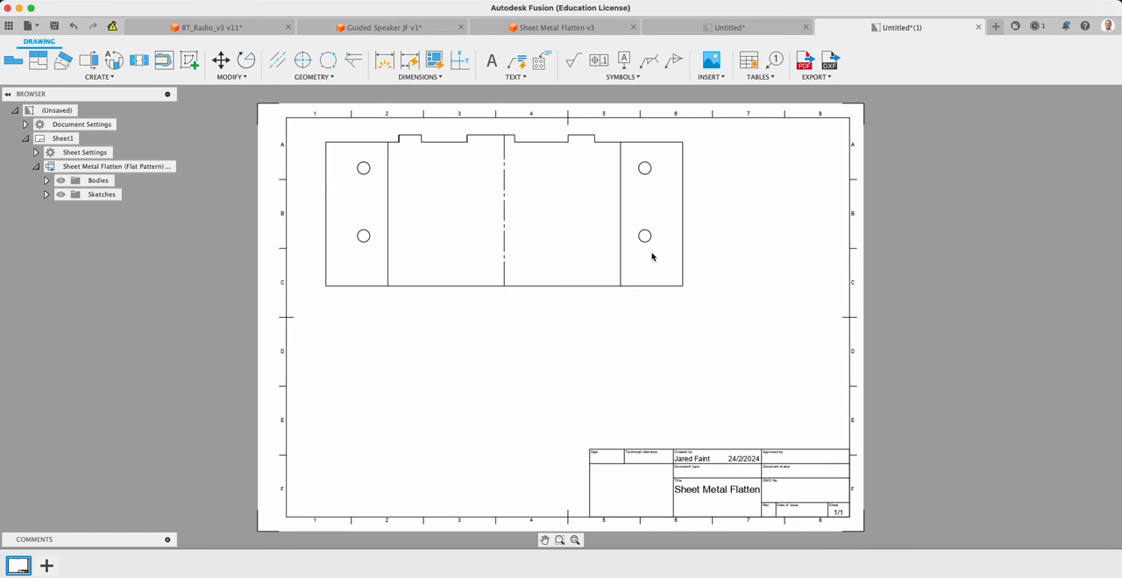
click(639, 278)
key(Escape)
Show Sketch1 in the flat pattern view so the cut lines are drawn
double_click(684, 252)
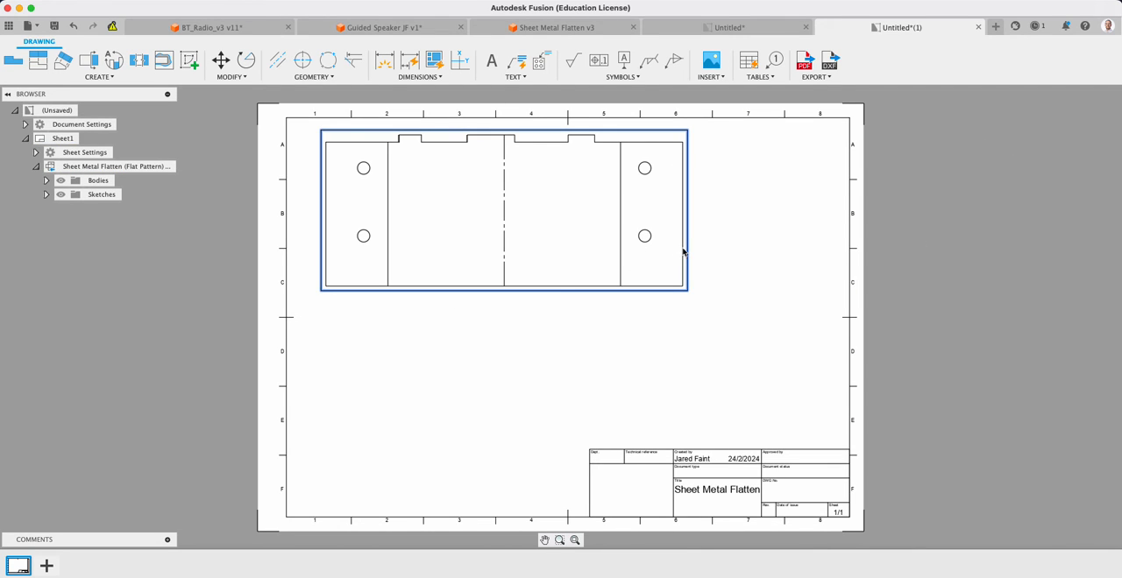
click(46, 195)
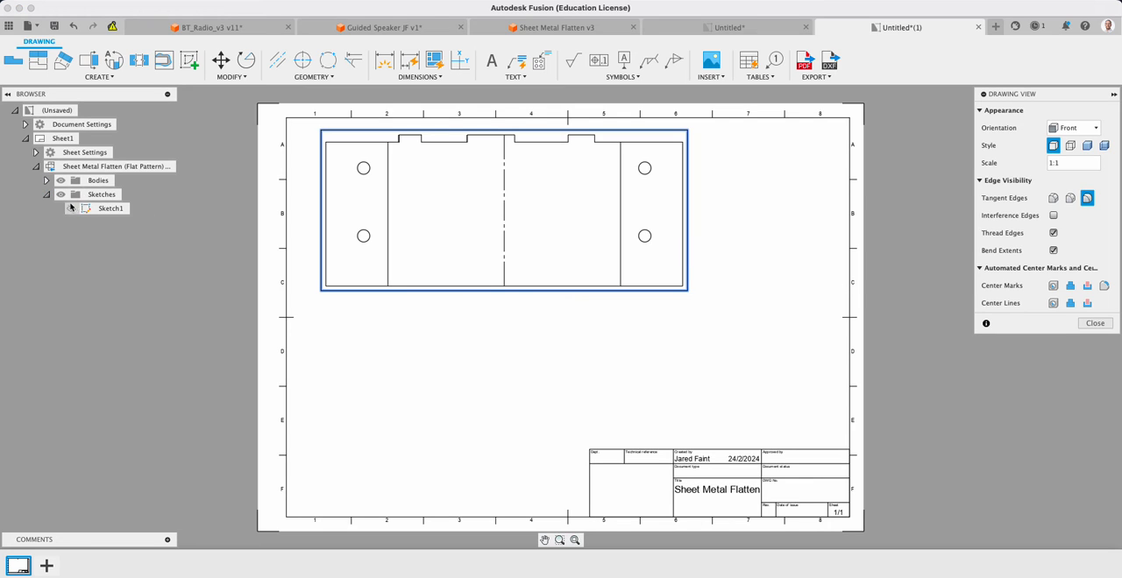
click(107, 209)
click(545, 351)
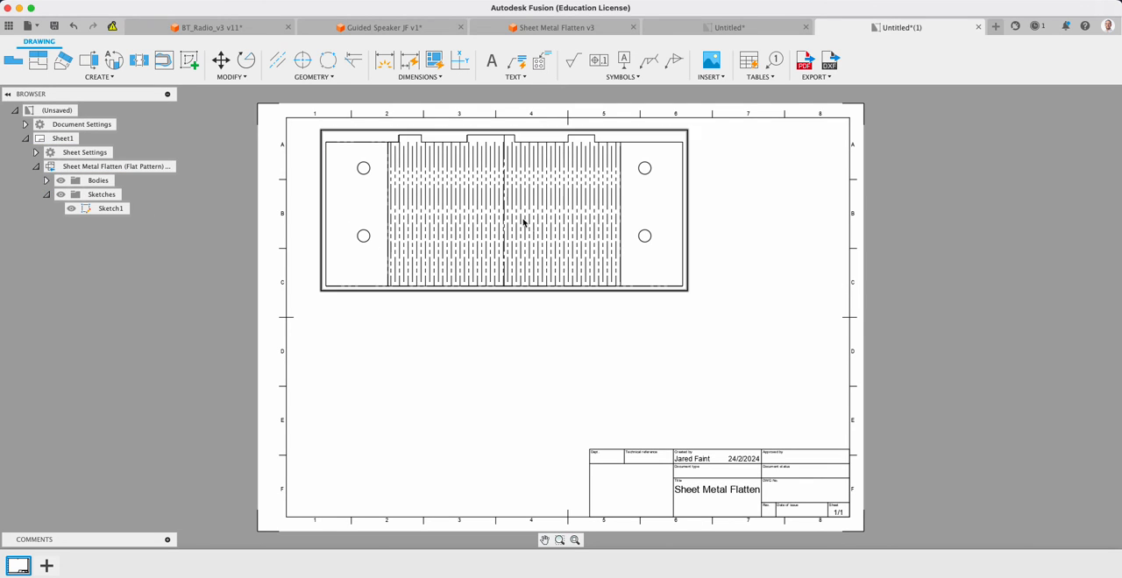
Delete the border and the title block from the drawing sheet
scroll(523, 219, down, 5)
scroll(521, 217, up, 8)
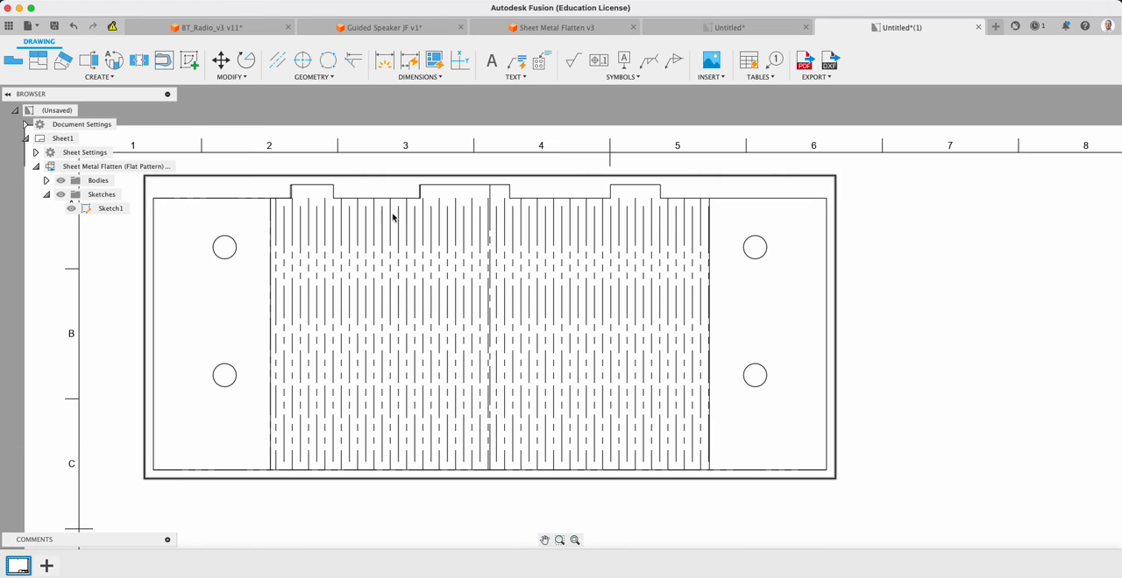
key(Delete)
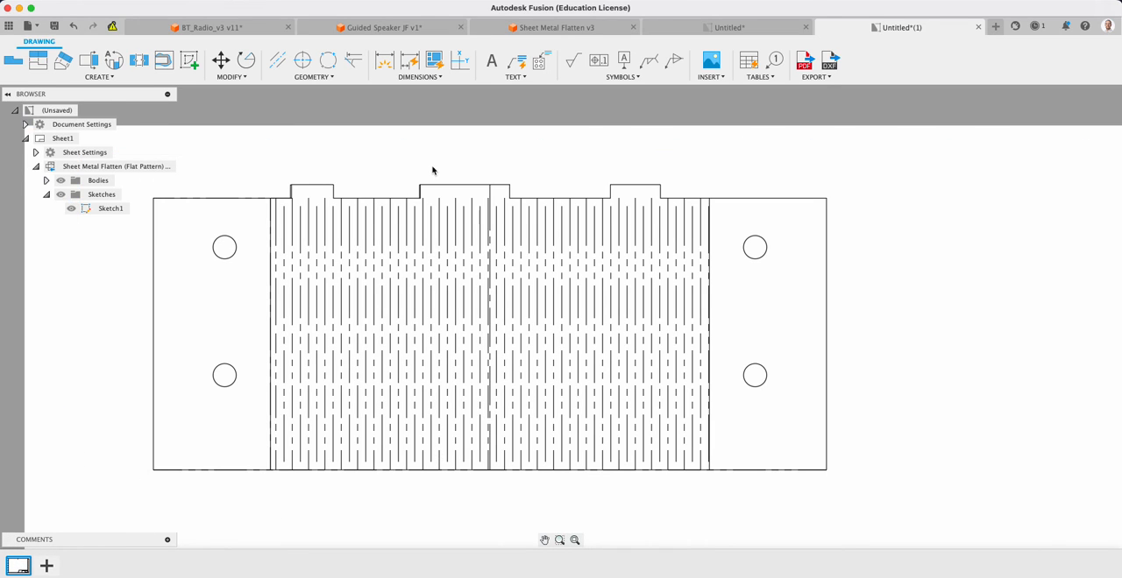
scroll(435, 169, down, 5)
mouse_move(479, 373)
mouse_down()
mouse_move(690, 463)
mouse_move(767, 482)
mouse_up()
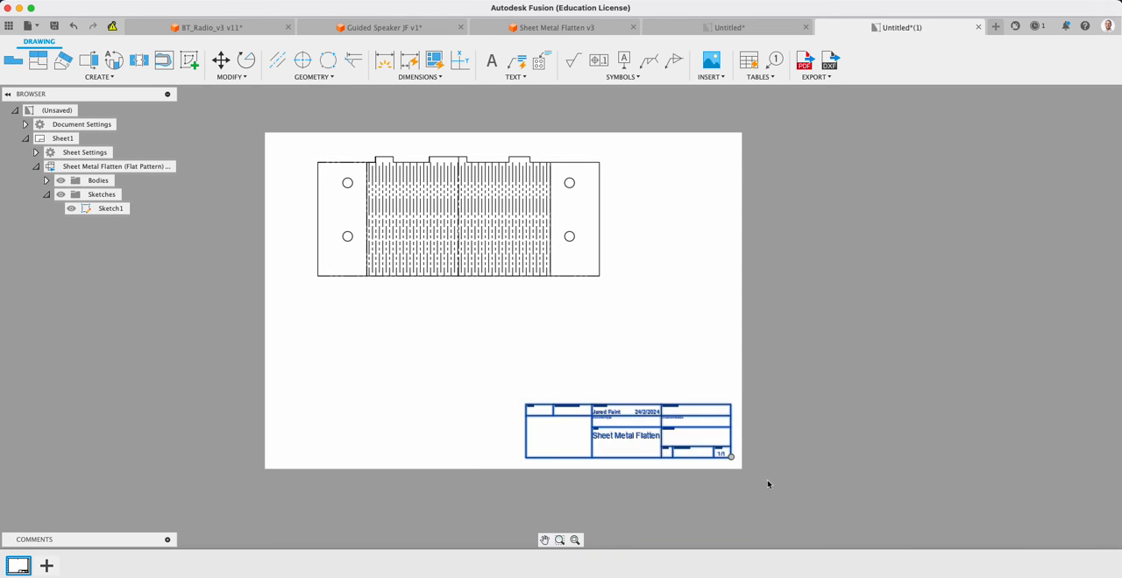
key(Delete)
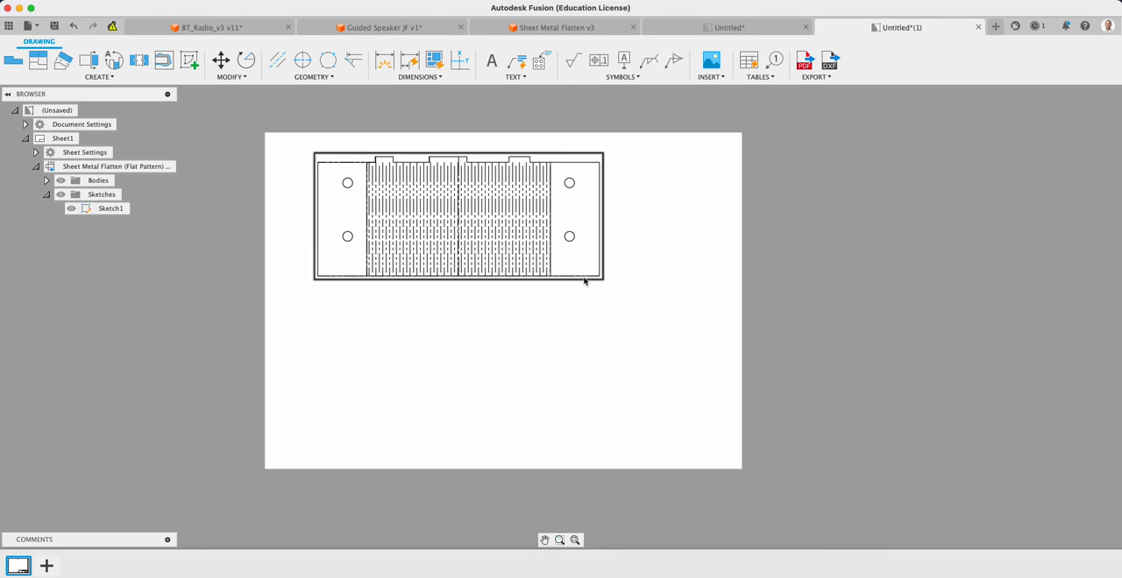
Move the flat pattern view close to the sheet's upper left corner
drag(585, 282, 538, 264)
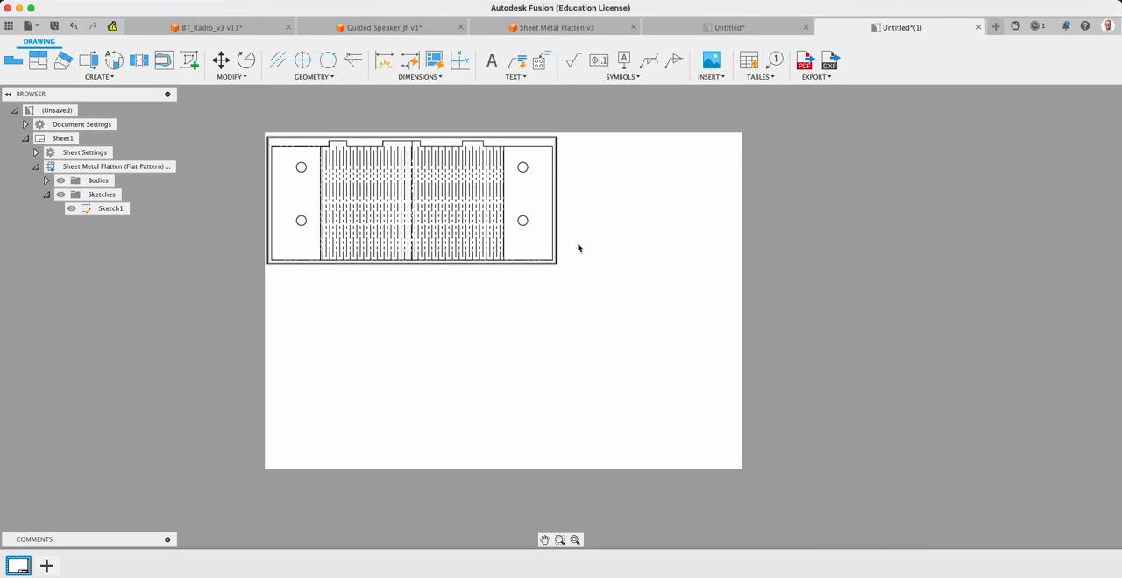
click(835, 131)
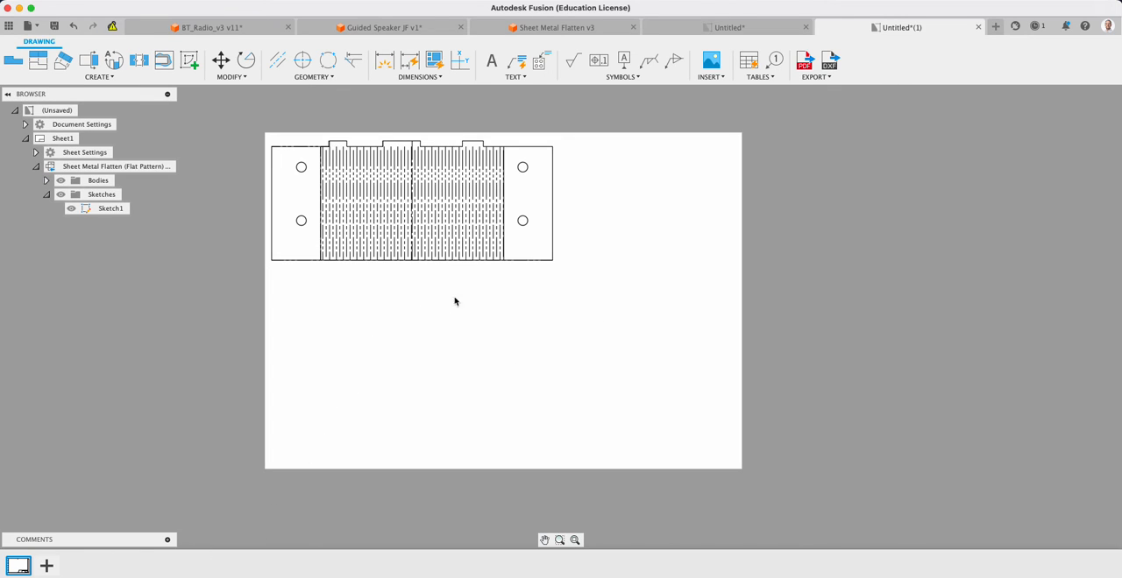
drag(529, 263, 527, 263)
click(792, 144)
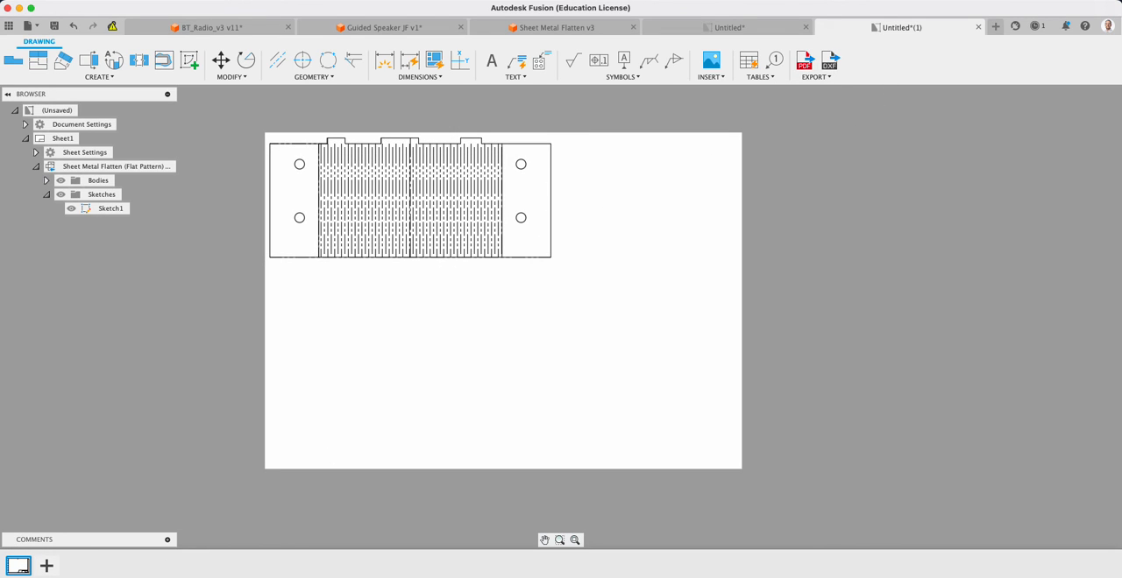
Add a second sheet to the drawing and return to Sheet1
click(46, 567)
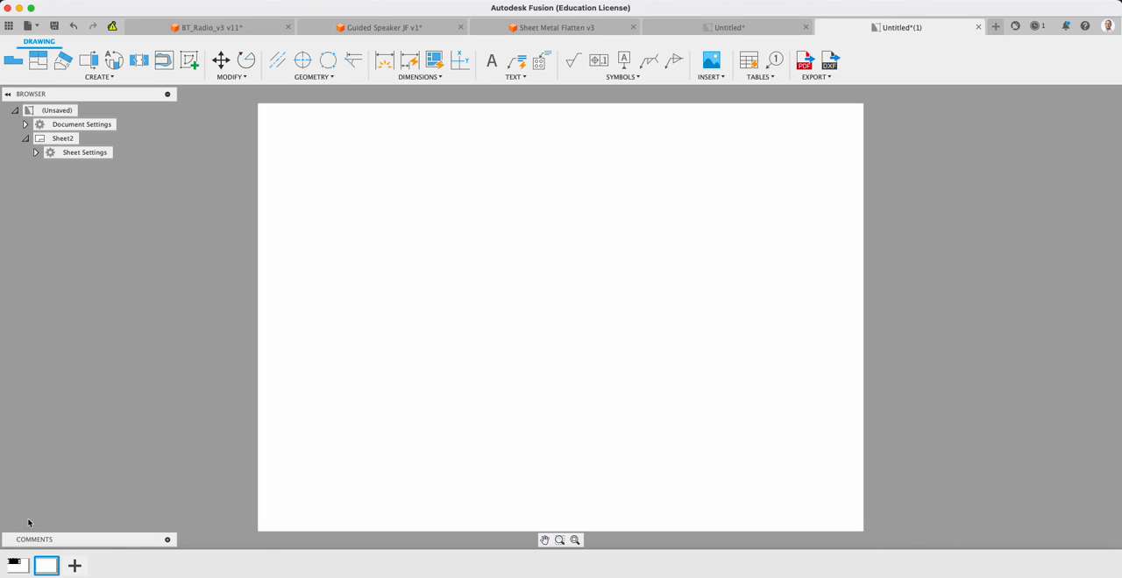
click(23, 566)
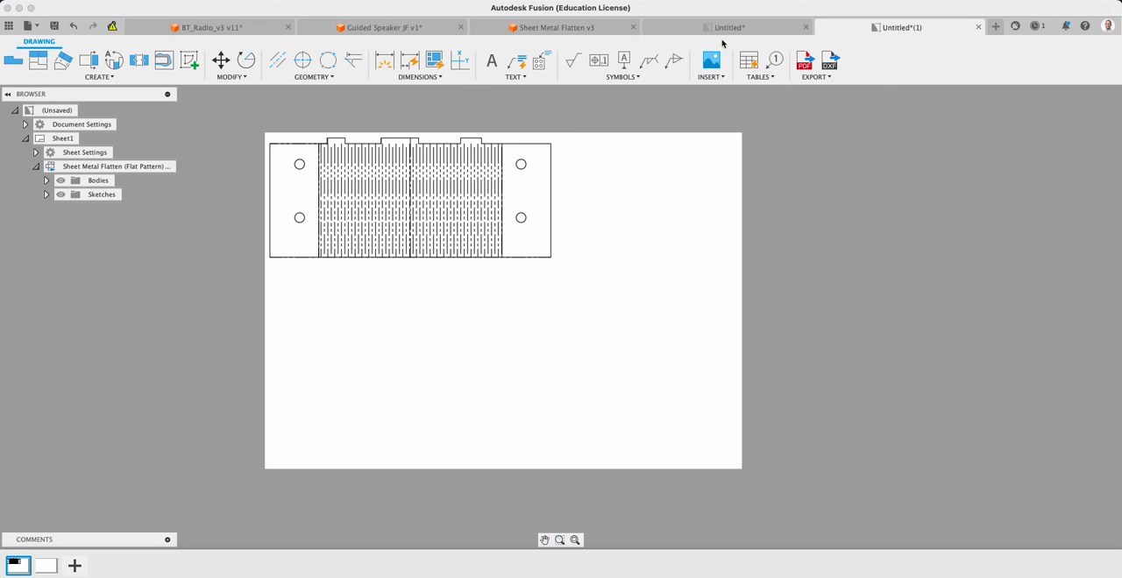
Return to the Sheet Metal Flatten design and exit the flat pattern to the folded part
click(556, 28)
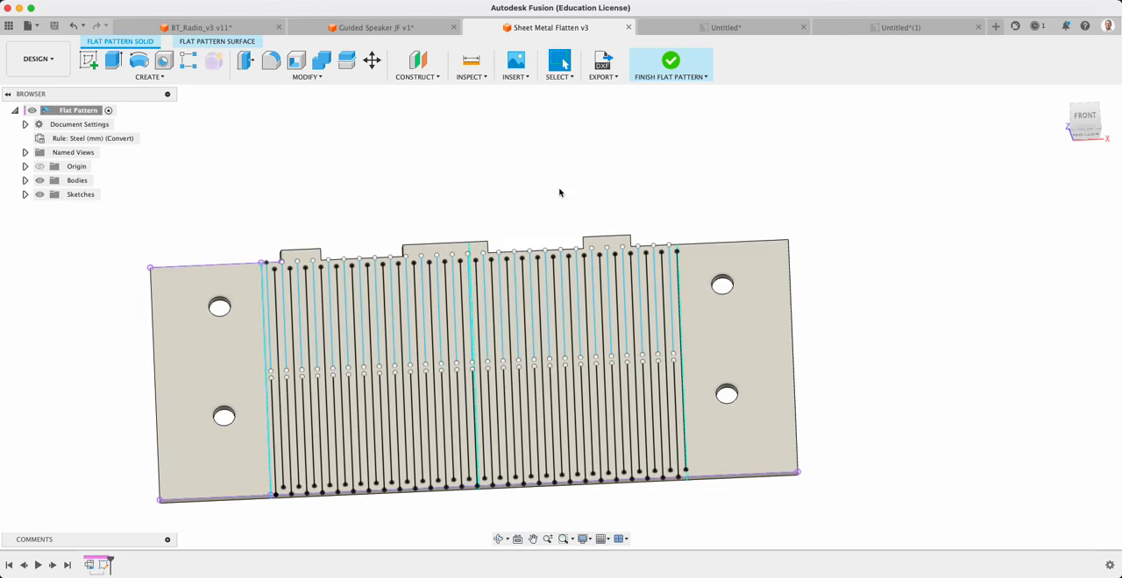
click(640, 78)
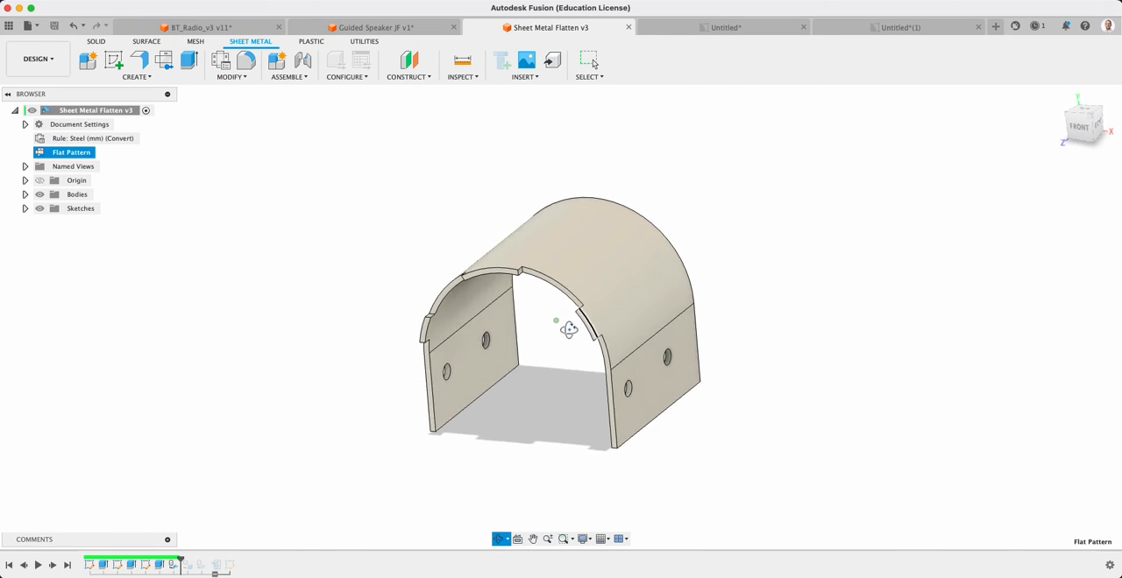
Switch to the BT_Radio_v3 design, show all its hidden components, and activate the top-level assembly
click(200, 27)
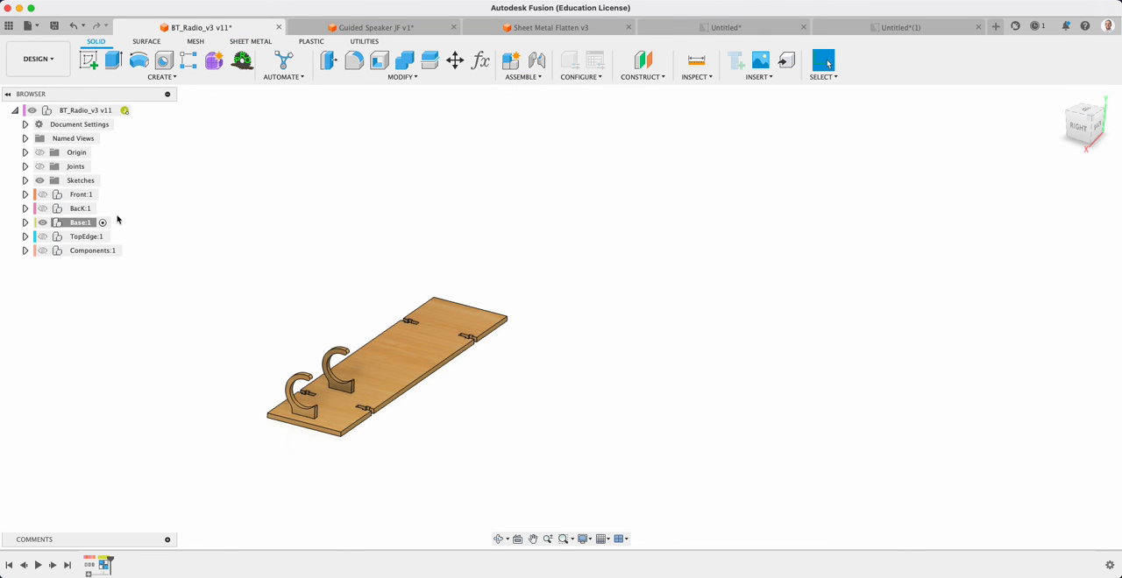
click(42, 251)
click(42, 208)
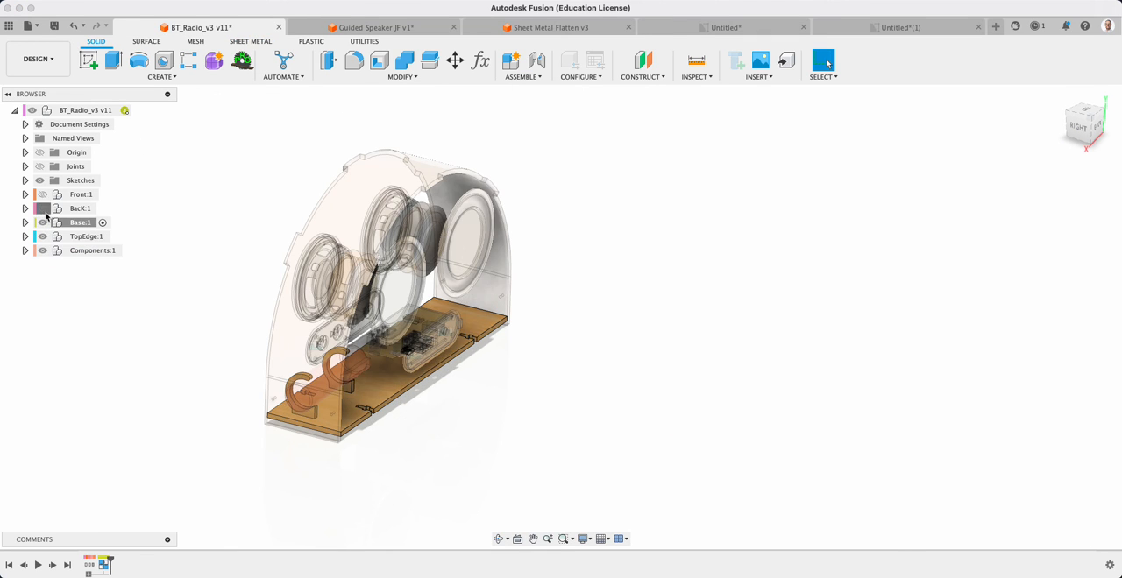
click(42, 194)
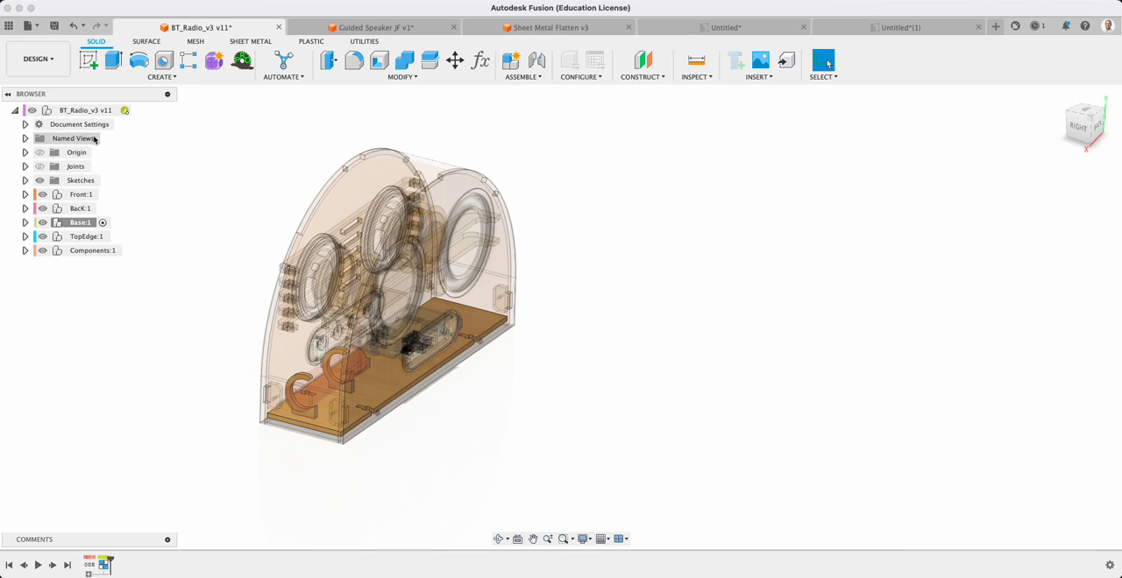
click(138, 111)
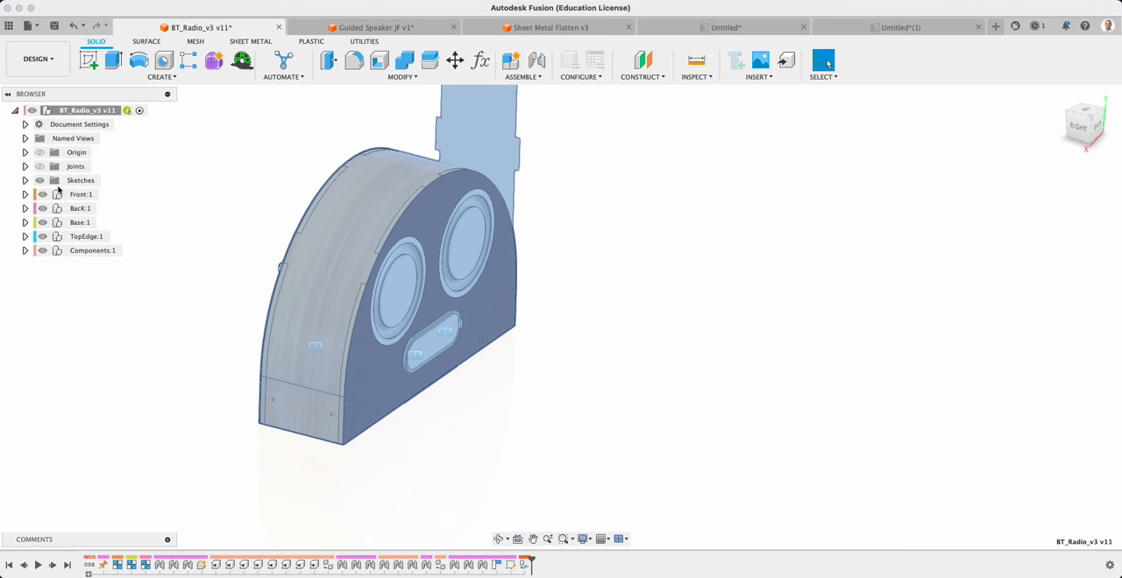
mouse_move(508, 353)
shift+middle_down()
mouse_move(535, 350)
mouse_move(575, 306)
mouse_move(501, 357)
shift+middle_up()
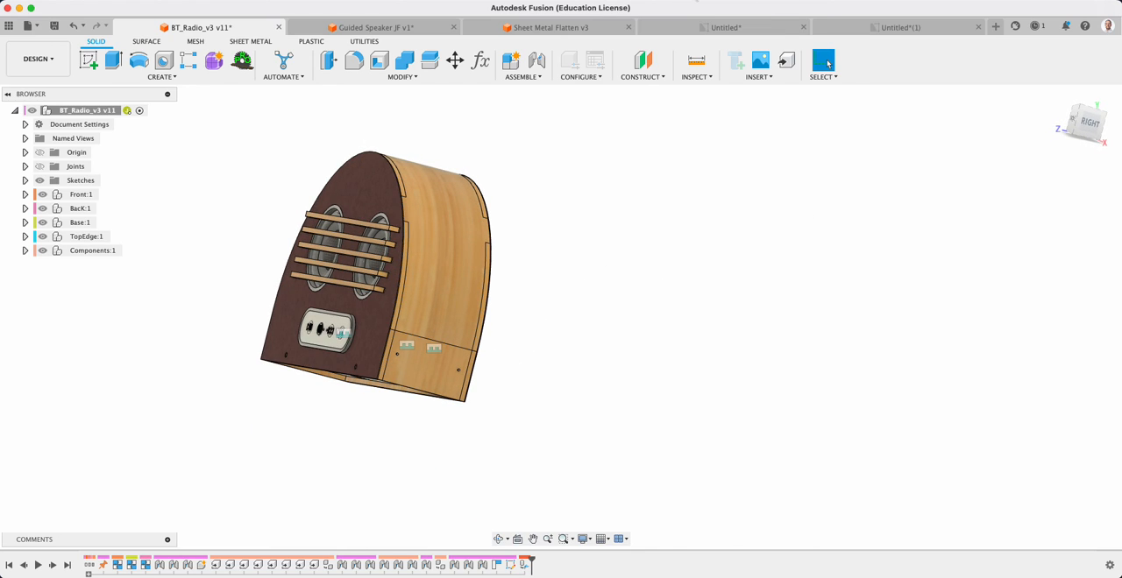